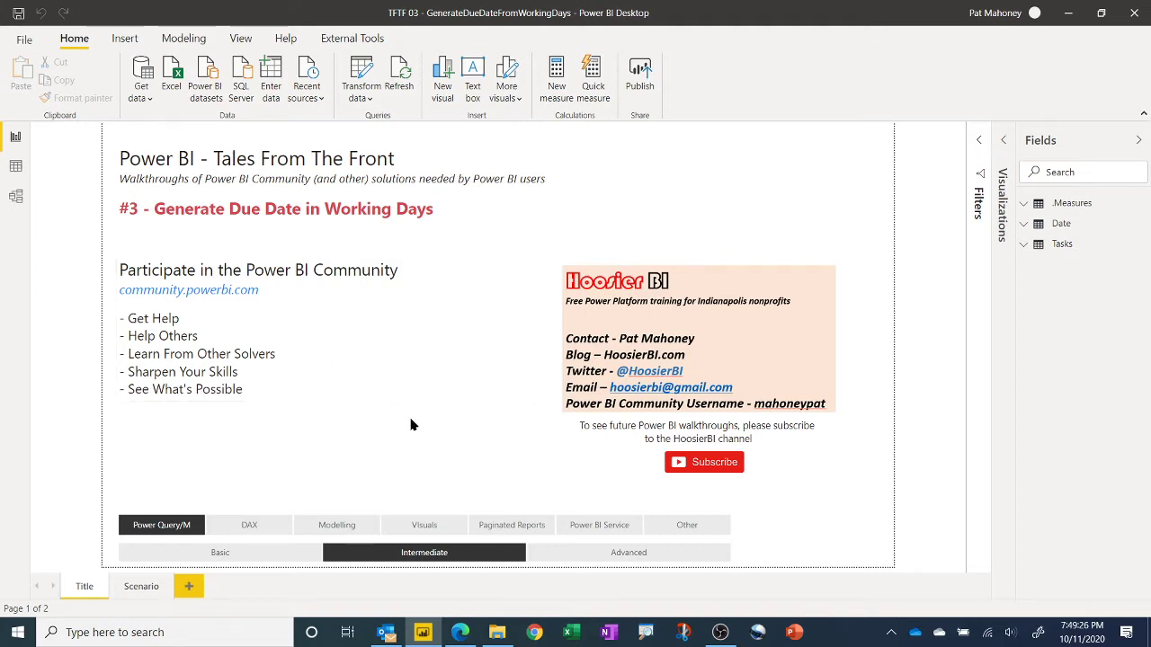
{"action": "left_click", "coordinate": [164, 526]}
{"action": "left_click", "coordinate": [436, 553]}
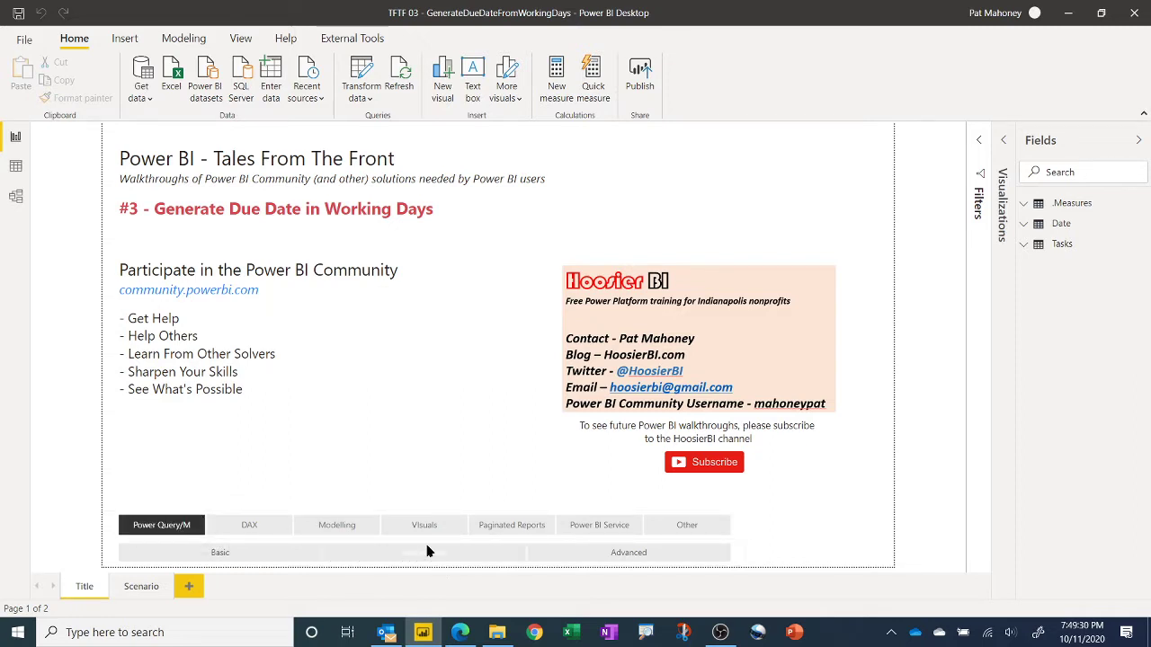
{"action": "left_click", "coordinate": [428, 551]}
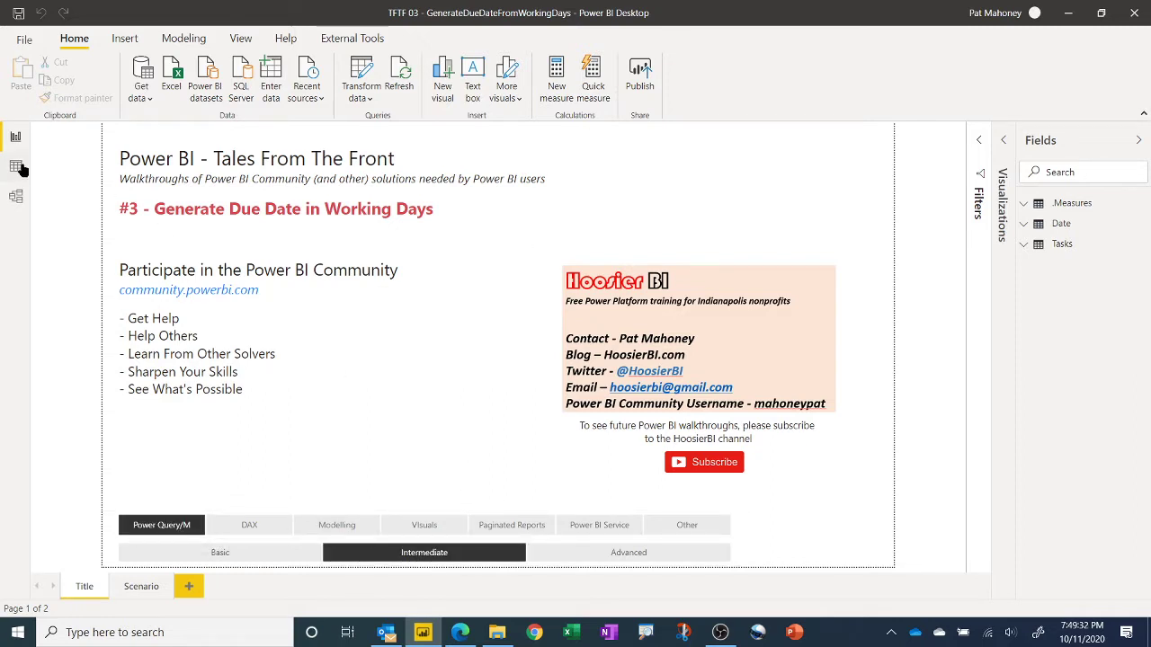
- View the Scenario page, and inspect the Source and Changed Type steps of the Tasks query in the Power Query Editor
{"action": "left_click", "coordinate": [141, 587]}
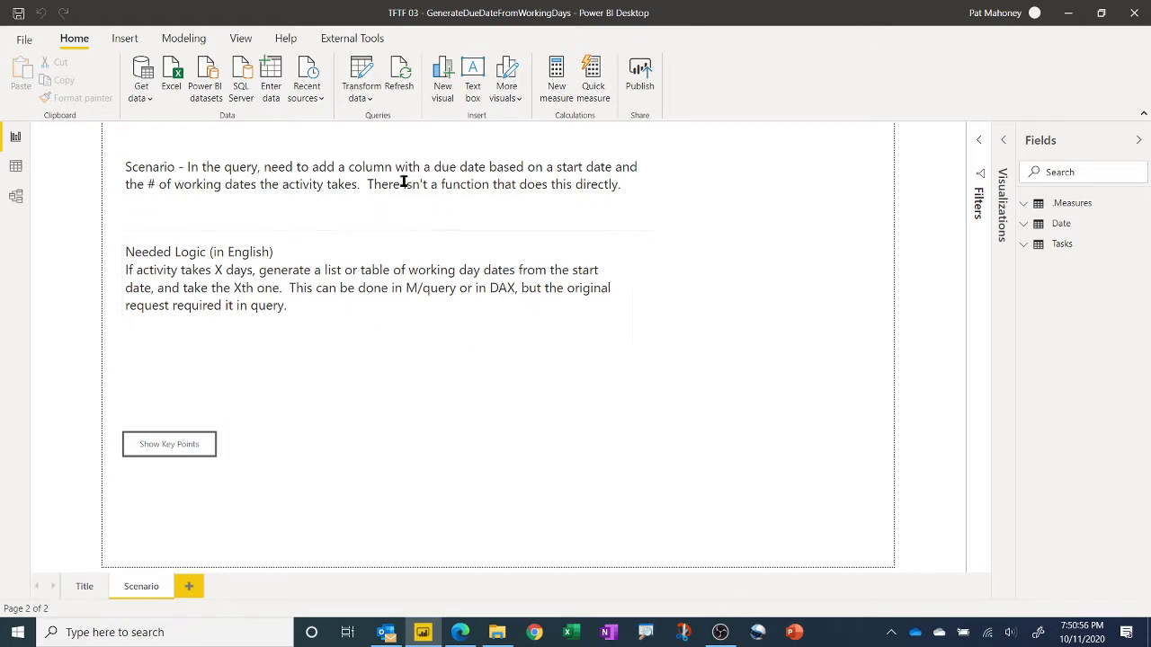
{"action": "left_click", "coordinate": [371, 72]}
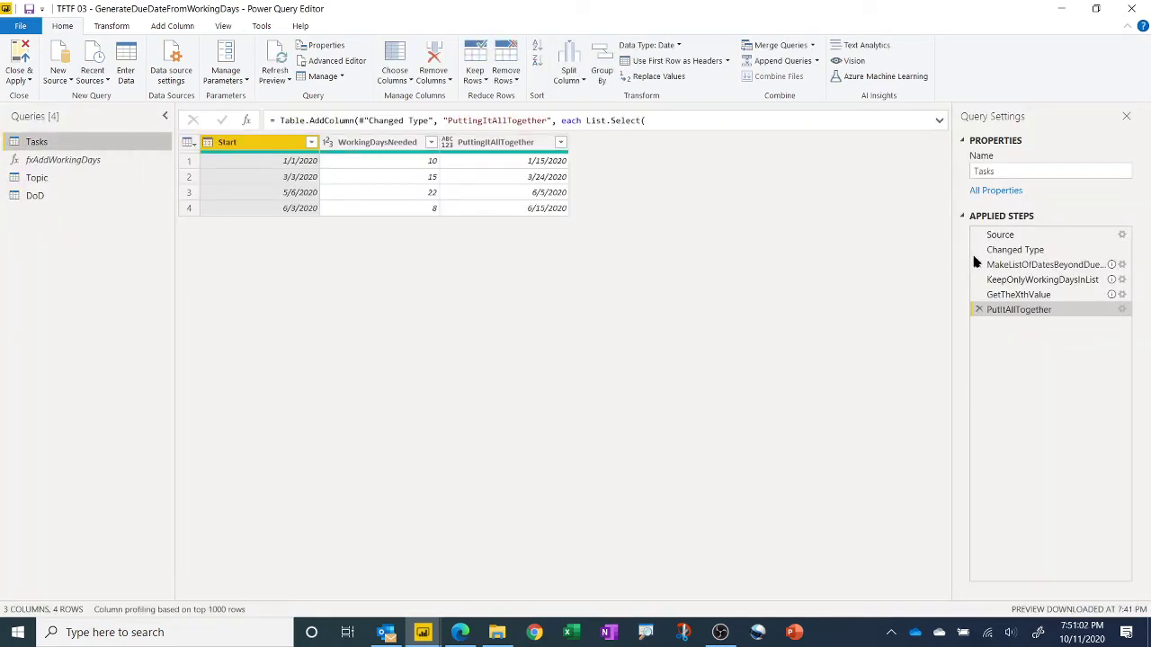
{"action": "left_click", "coordinate": [1007, 236]}
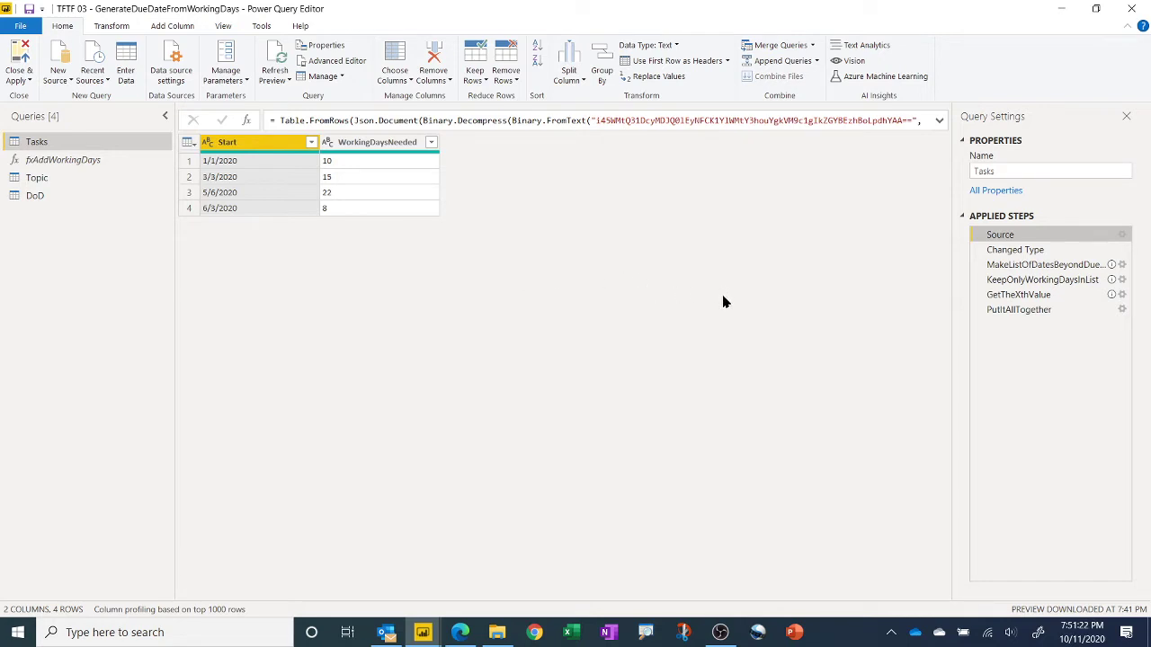
{"action": "left_click", "coordinate": [1027, 252]}
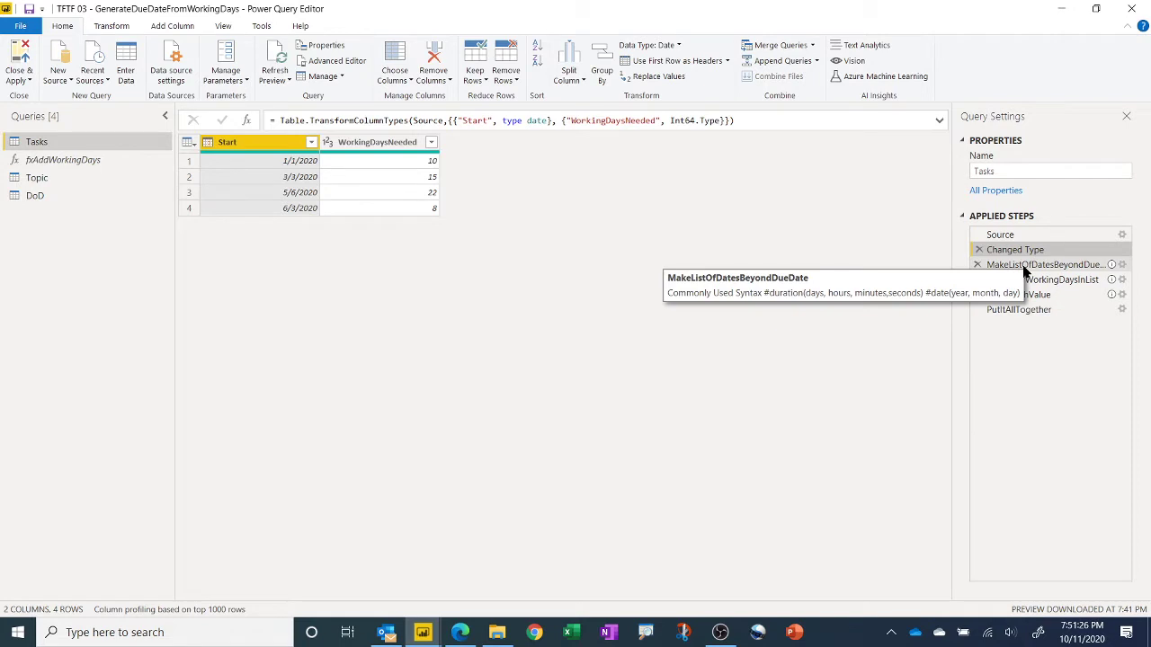
- Examine the List.Dates custom column formula of the MakeListOfDatesBeyondDueDate step, with its dialog moved off the data table
{"action": "left_click", "coordinate": [1023, 266]}
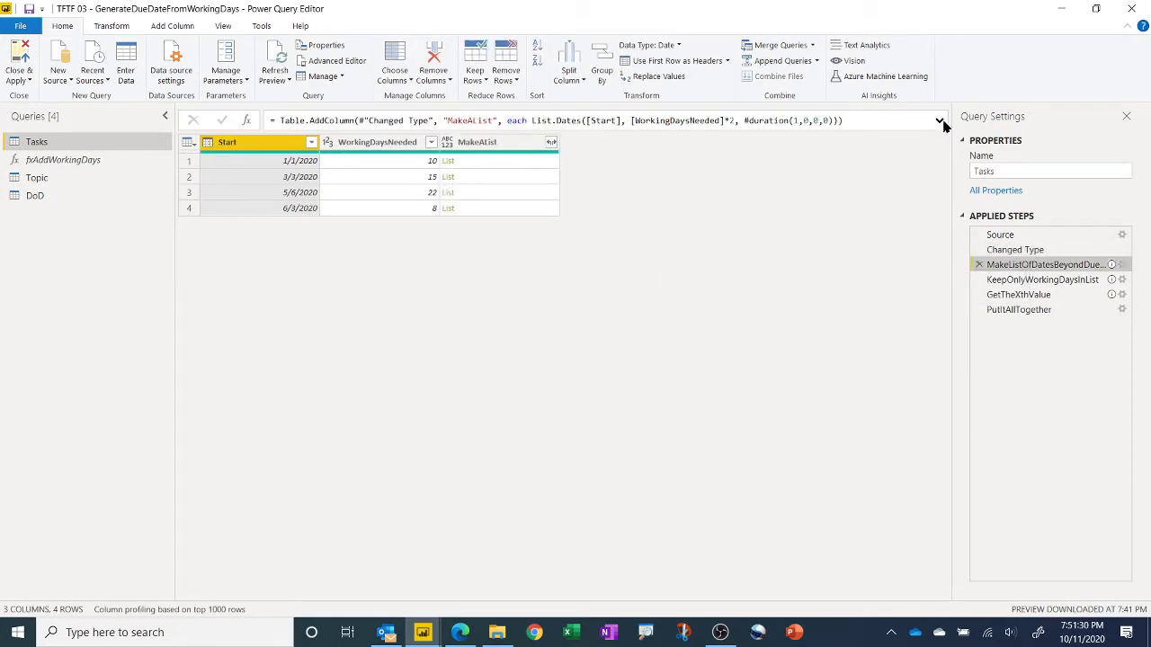
{"action": "left_click", "coordinate": [1122, 264]}
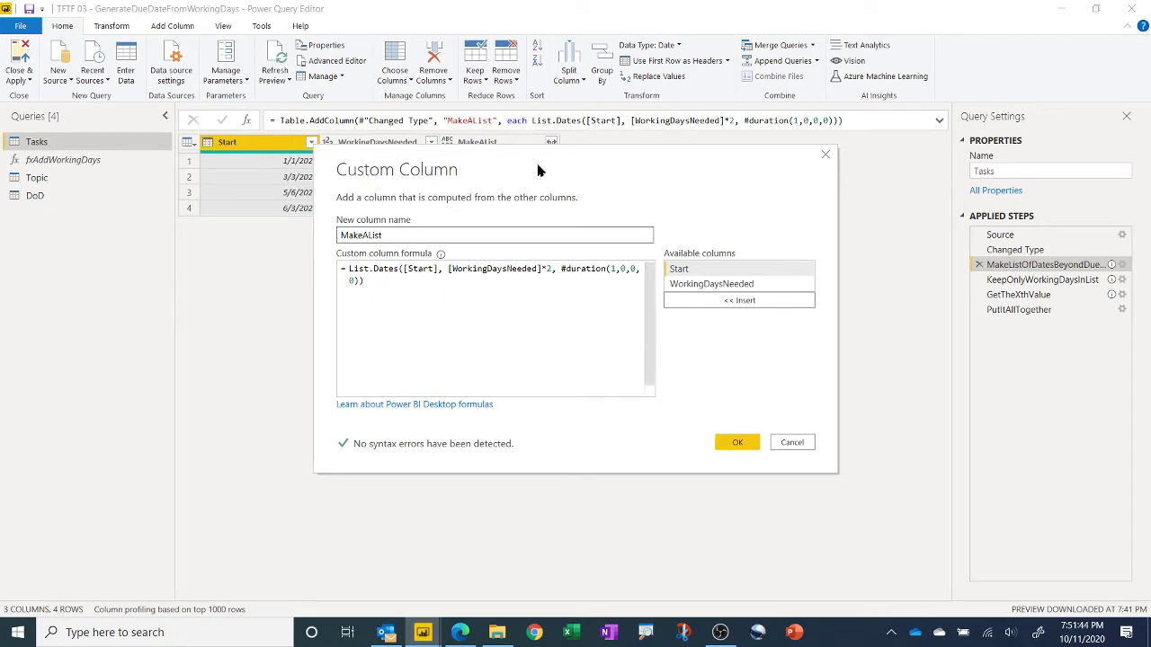
{"action": "left_click_drag", "start_coordinate": [543, 155], "coordinate": [420, 229]}
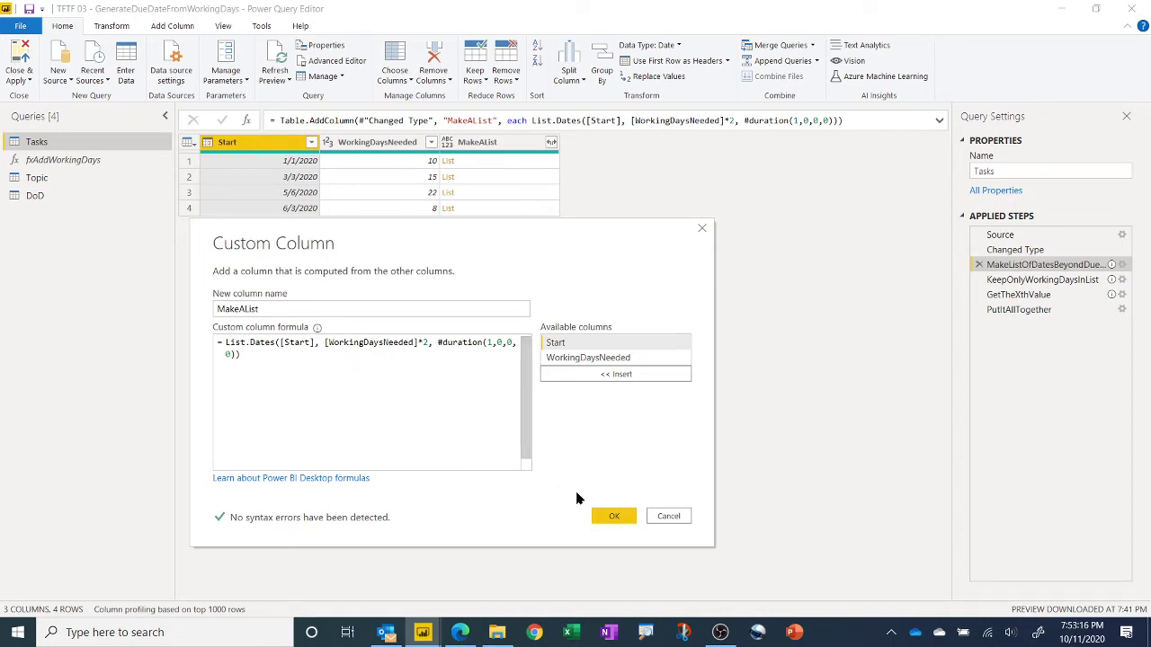
{"action": "left_click", "coordinate": [607, 516]}
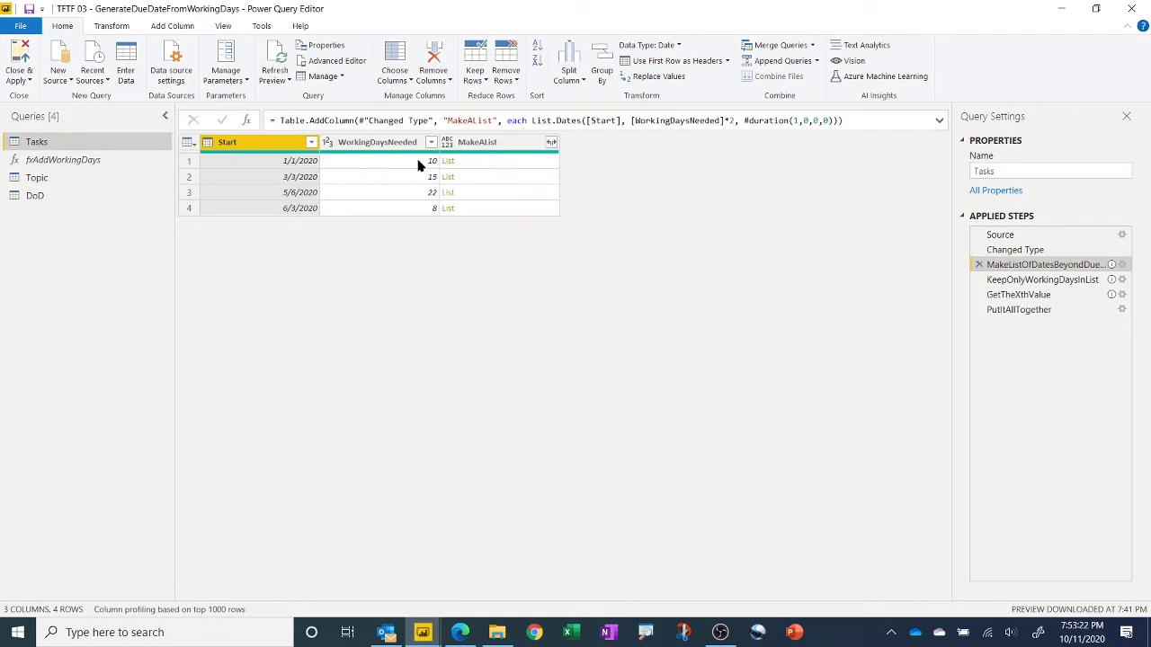
- Preview the first row's MakeAList dates in an enlarged preview area and read the description of the MakeListOfDatesBeyondDueDate step
{"action": "left_click", "coordinate": [512, 163]}
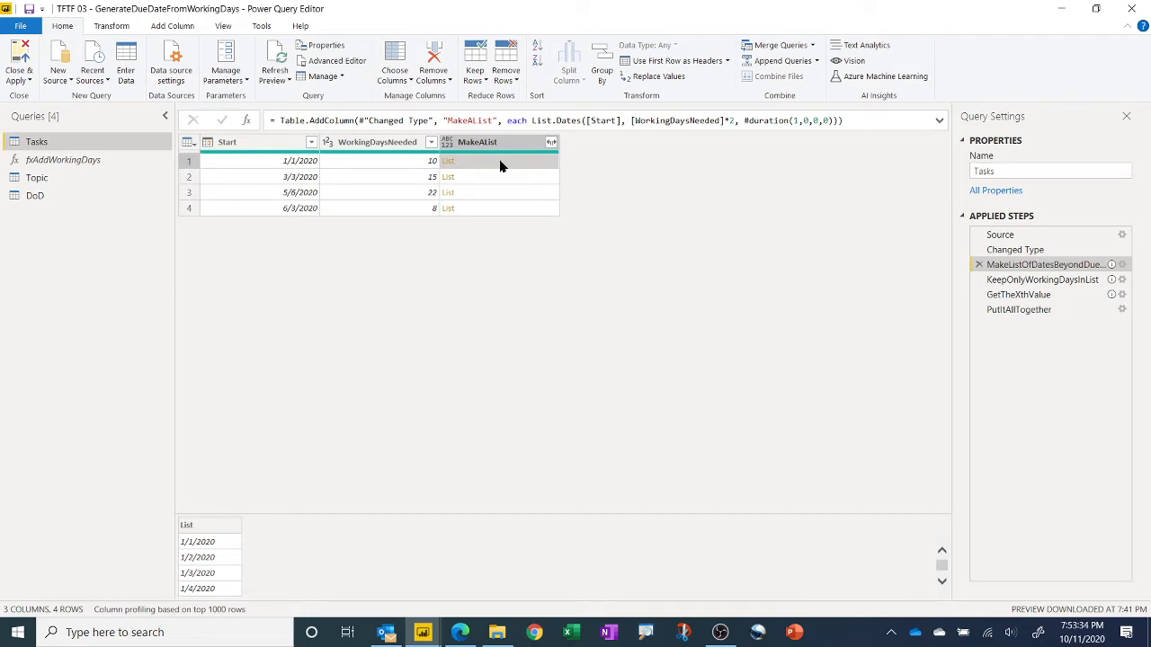
{"action": "left_click_drag", "start_coordinate": [408, 516], "coordinate": [398, 290]}
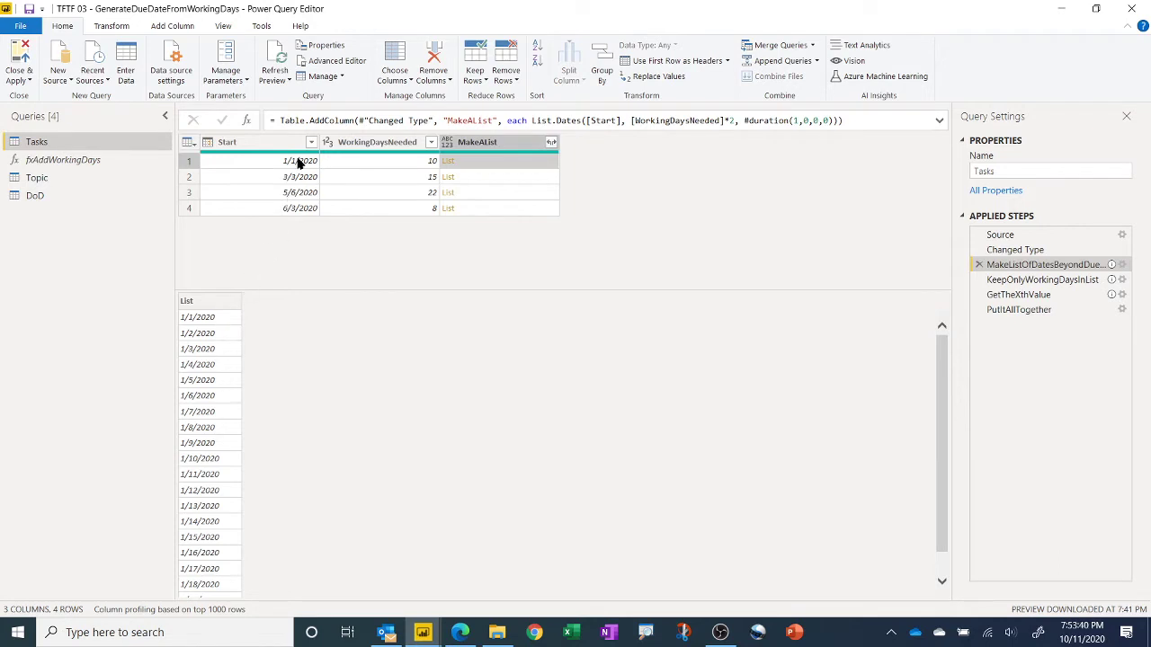
{"action": "scroll", "coordinate": [207, 396], "scroll_direction": "down", "scroll_amount": 1}
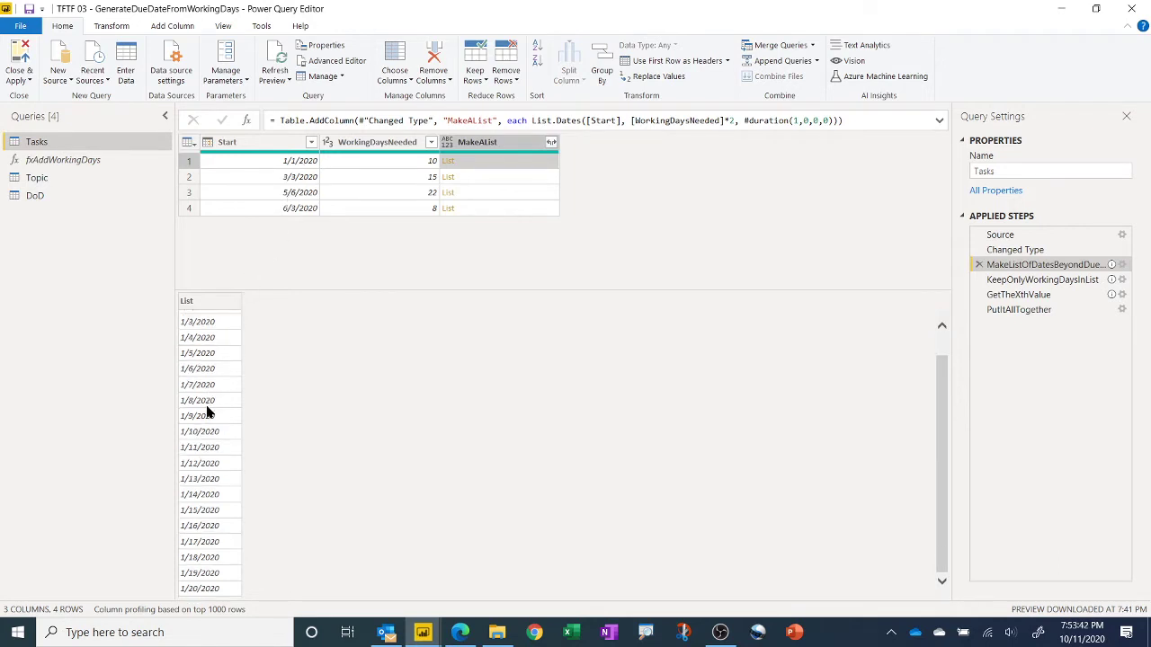
{"action": "scroll", "coordinate": [242, 526], "scroll_direction": "up", "scroll_amount": 1}
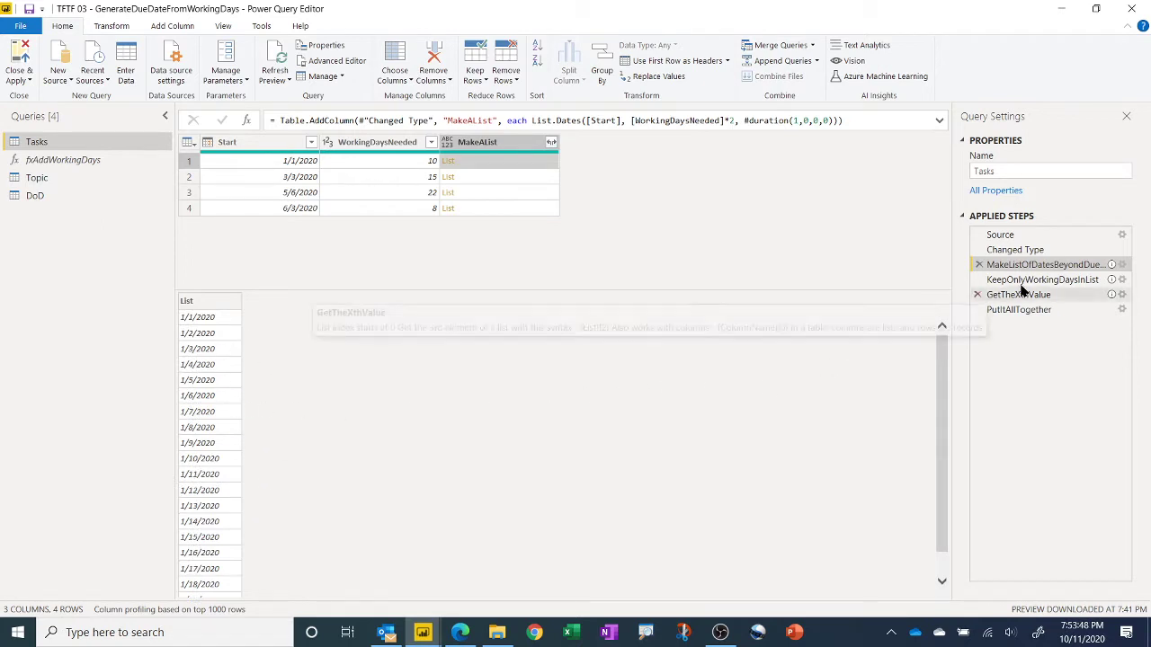
{"action": "mouse_move", "coordinate": [1111, 266]}
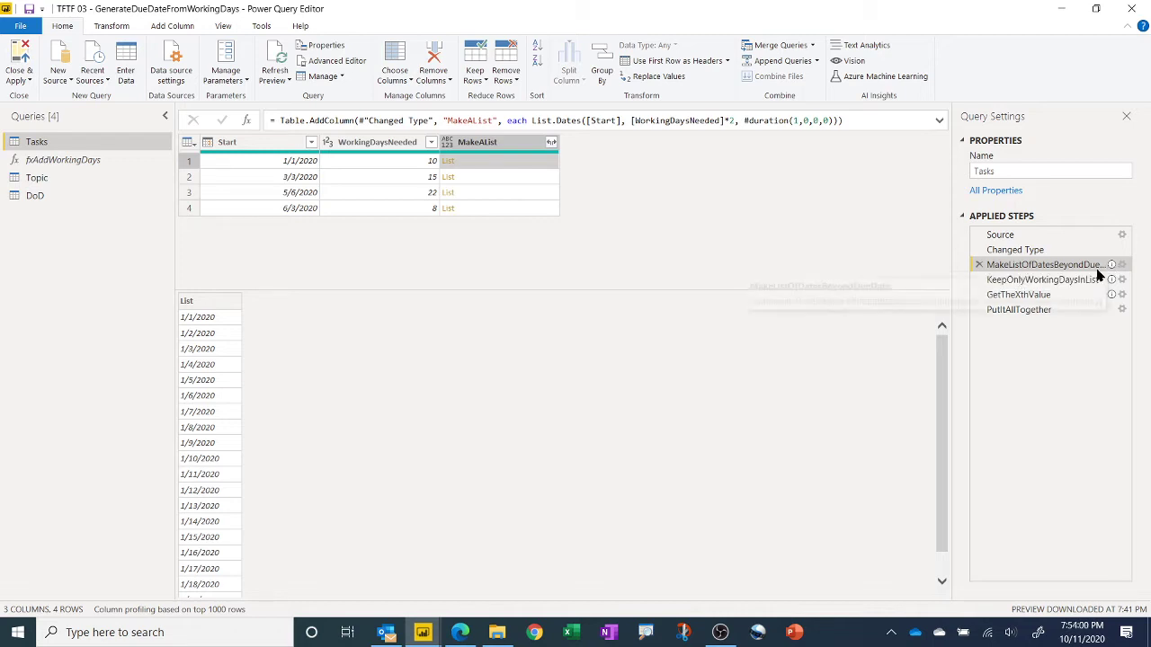
- Examine the List.Select and Date.DayOfWeek formula of the KeepOnlyWorkingDaysInList step and close its custom column definition
{"action": "left_click", "coordinate": [1071, 280]}
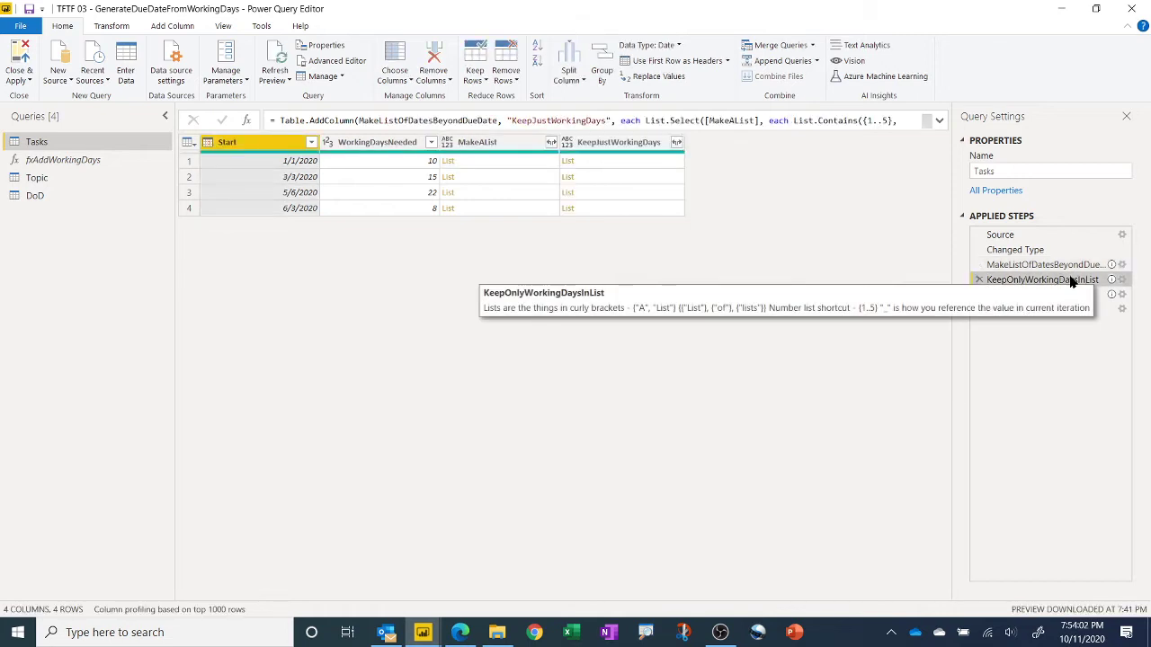
{"action": "left_click", "coordinate": [1121, 282]}
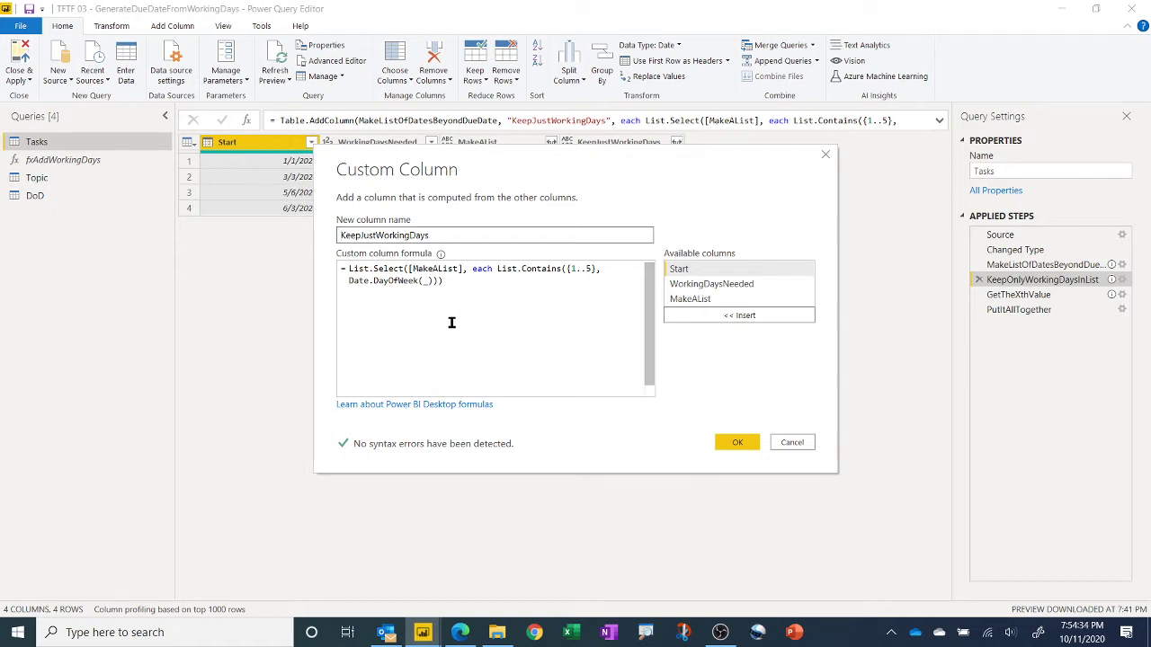
{"action": "left_click", "coordinate": [424, 268]}
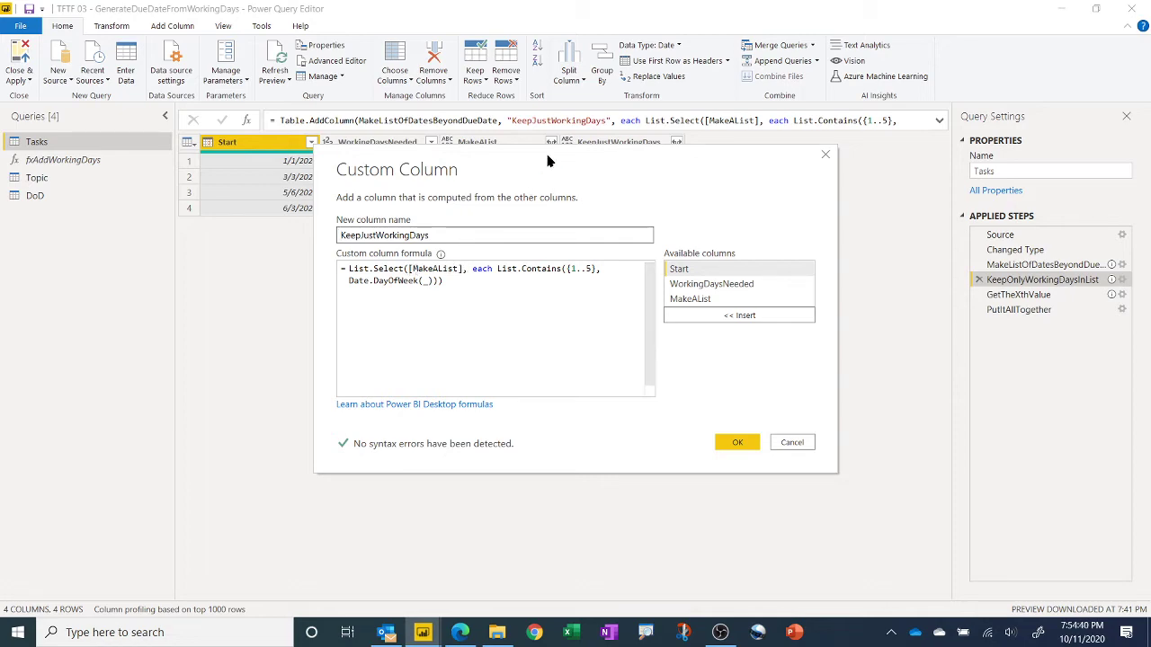
{"action": "left_click_drag", "start_coordinate": [549, 162], "coordinate": [469, 235]}
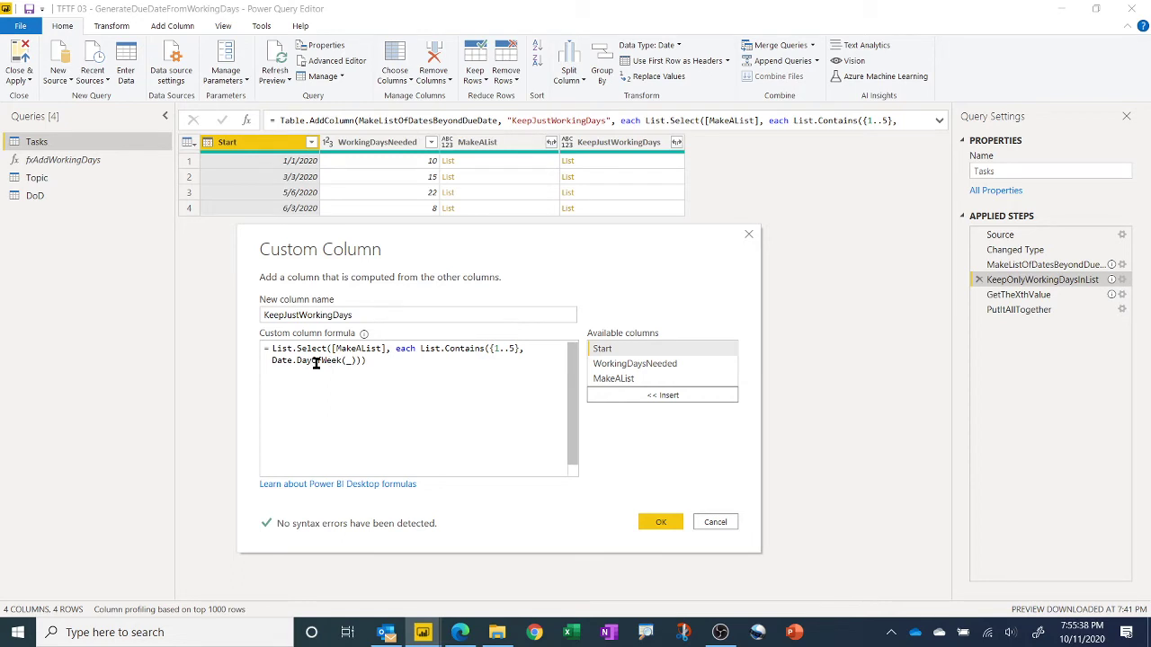
{"action": "double_click", "coordinate": [350, 360]}
{"action": "left_click", "coordinate": [382, 363]}
{"action": "mouse_move", "coordinate": [462, 348]}
{"action": "left_click", "coordinate": [347, 359]}
{"action": "left_click", "coordinate": [661, 521]}
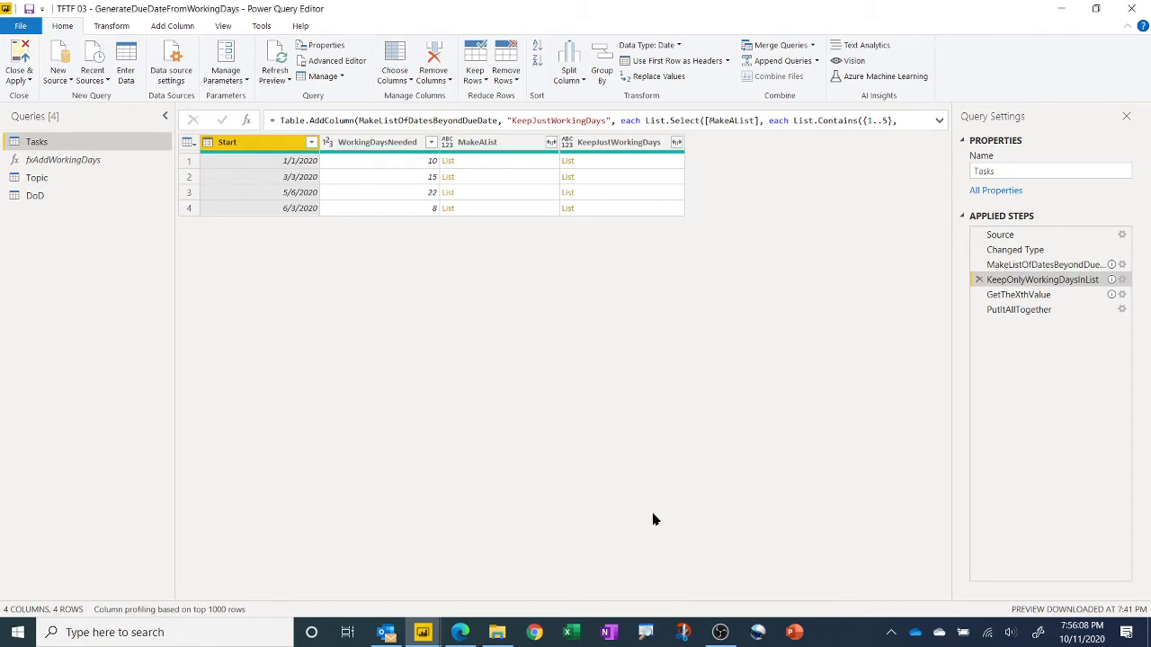
- Preview the first row's KeepJustWorkingDays list and read the description of the KeepOnlyWorkingDaysInList step
{"action": "left_click", "coordinate": [621, 162]}
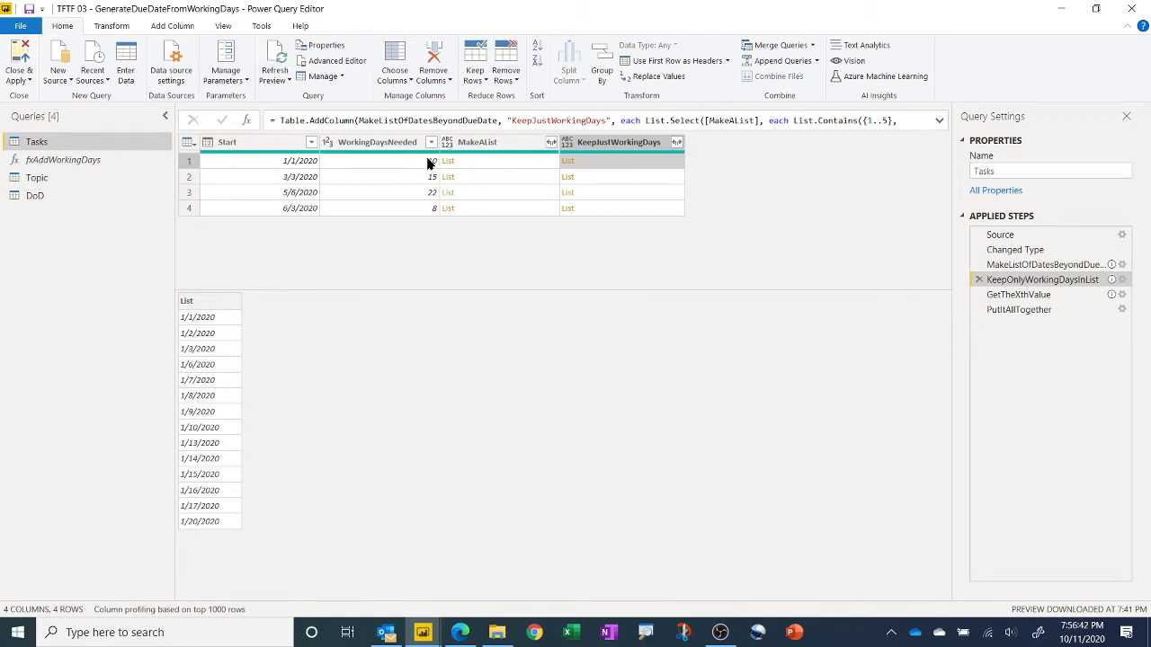
{"action": "mouse_move", "coordinate": [1023, 296]}
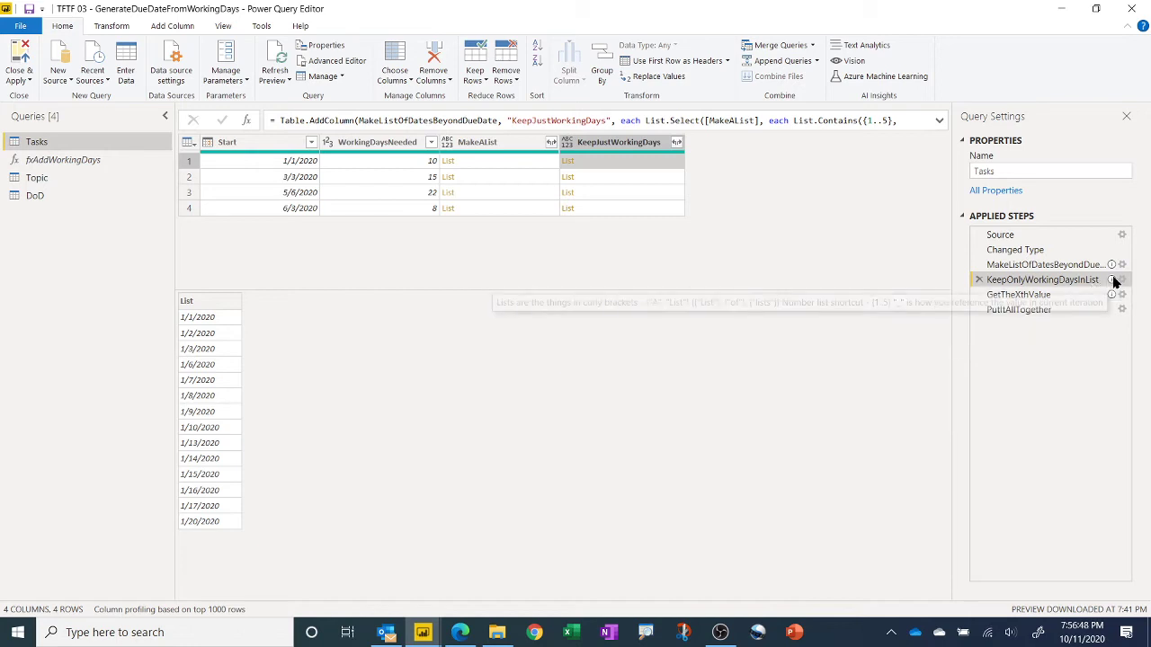
{"action": "mouse_move", "coordinate": [1113, 282]}
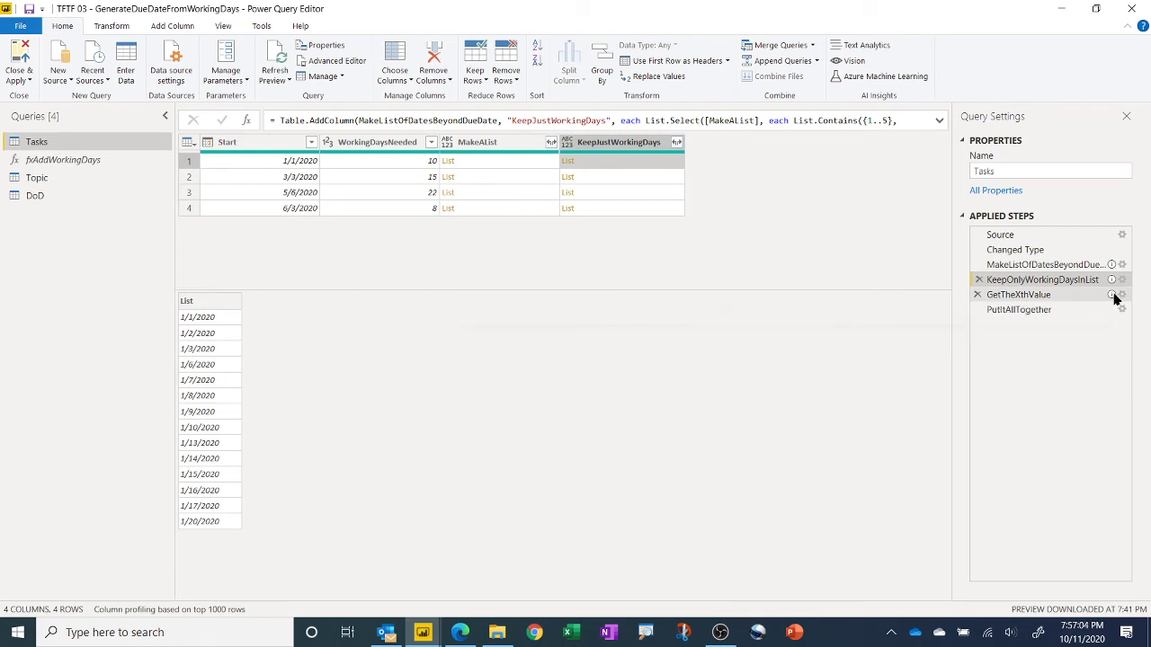
- Examine the GetAValueFromAList custom column formula of the GetTheXthValue step, with its dialog moved off the data table
{"action": "left_click", "coordinate": [1059, 295]}
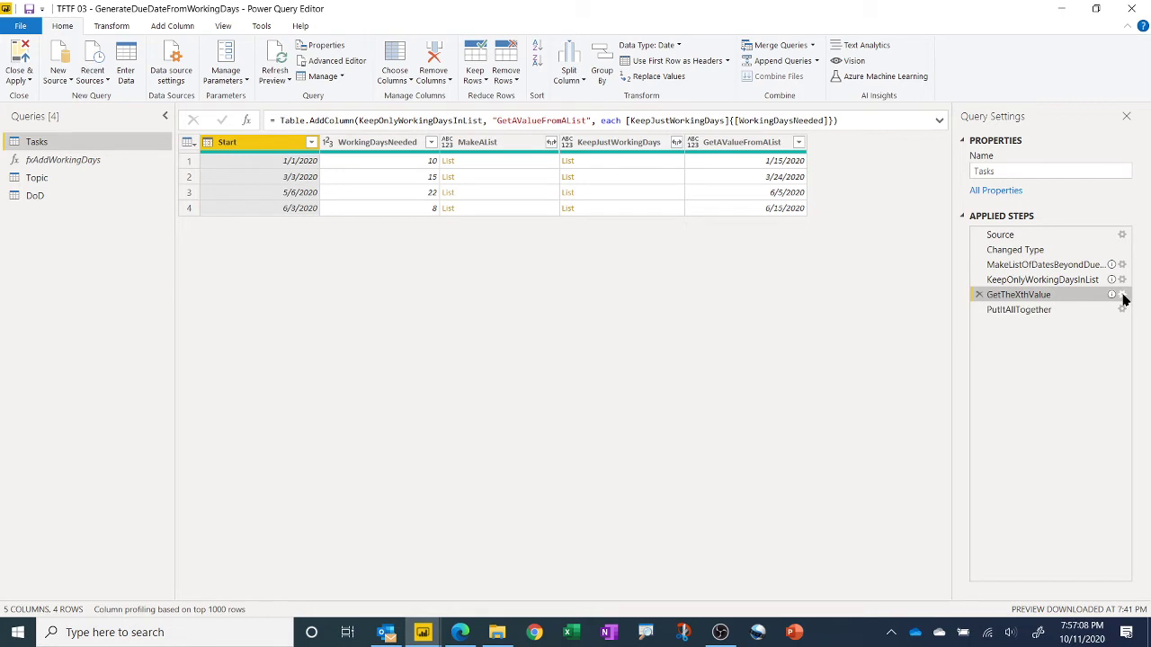
{"action": "left_click", "coordinate": [1122, 296]}
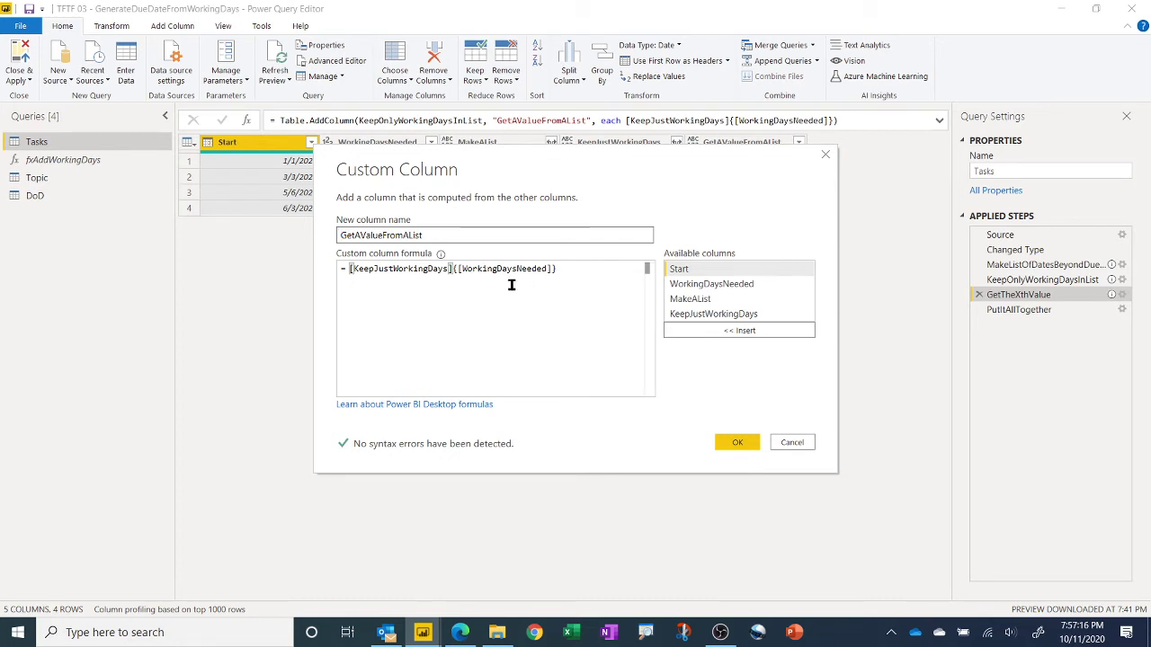
{"action": "left_click", "coordinate": [349, 268]}
{"action": "left_click_drag", "start_coordinate": [614, 160], "coordinate": [514, 231]}
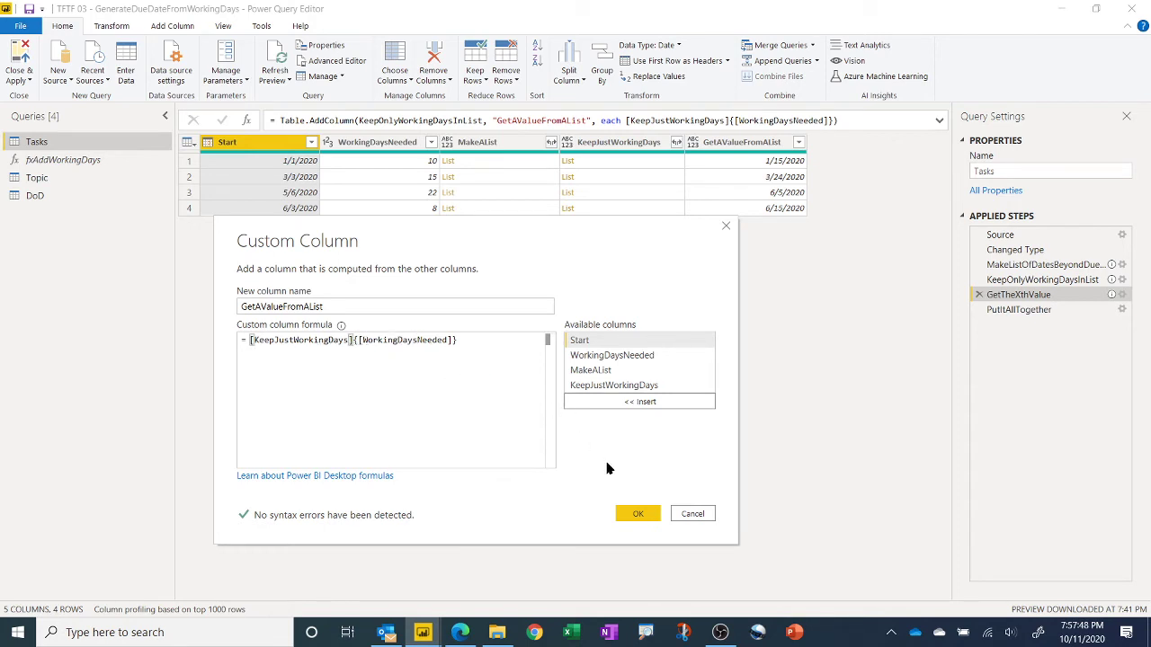
{"action": "left_click", "coordinate": [640, 516]}
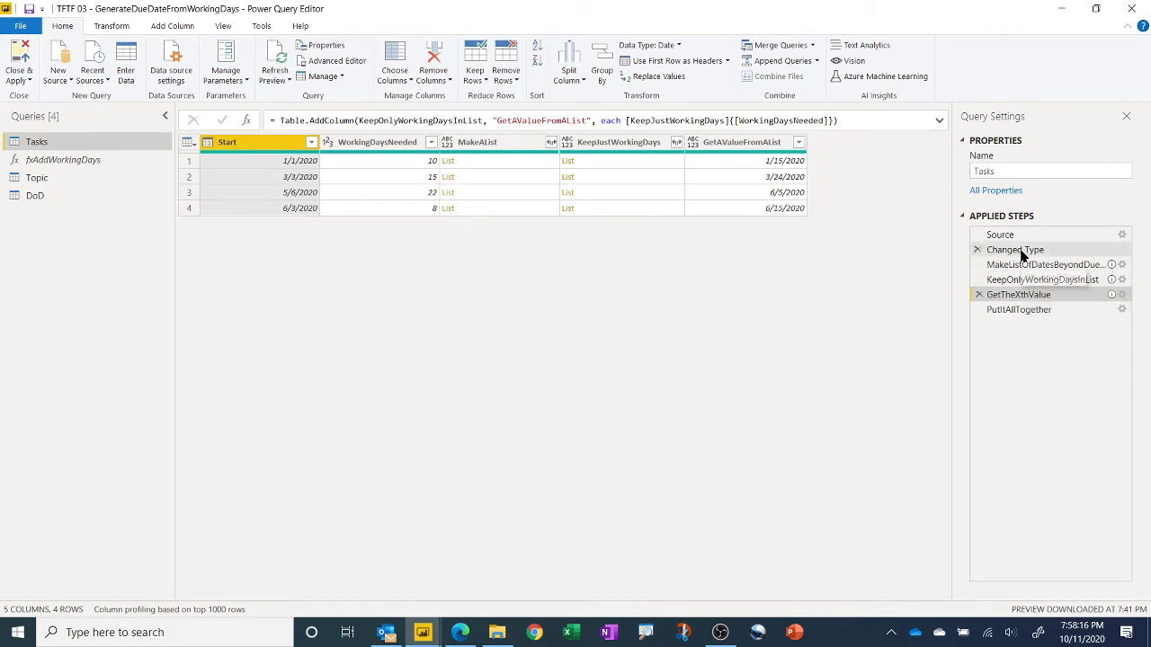
- Examine the combined PuttingItAllTogether custom column formula of the PutItAllTogether step and close its definition
{"action": "mouse_move", "coordinate": [1017, 299]}
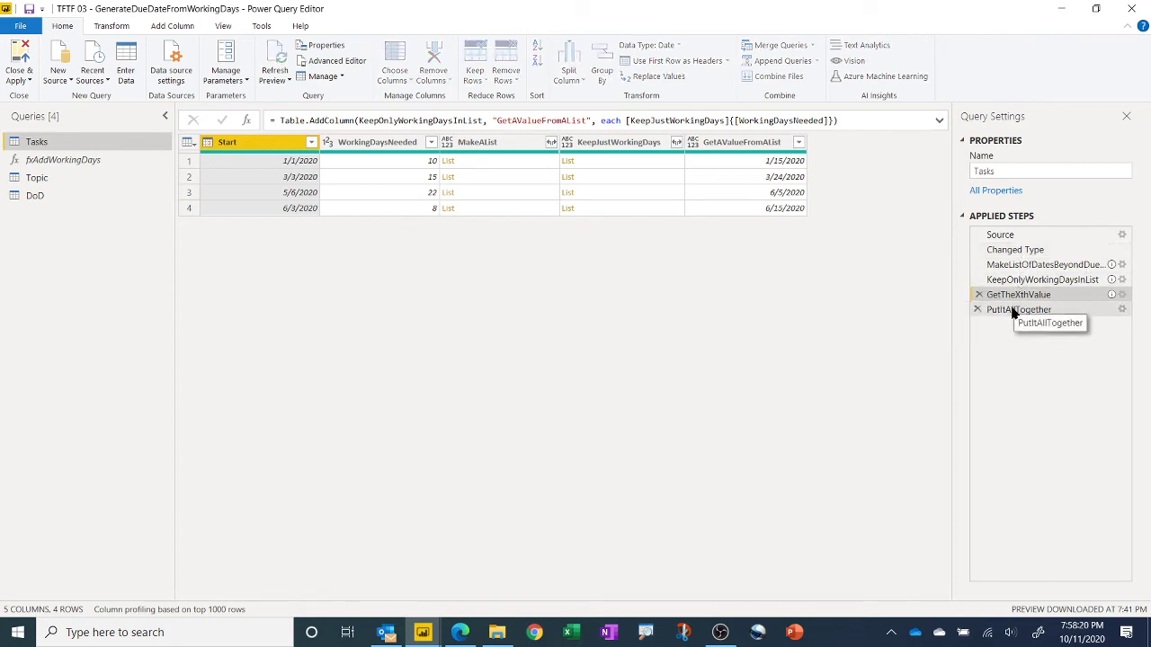
{"action": "left_click", "coordinate": [1016, 309]}
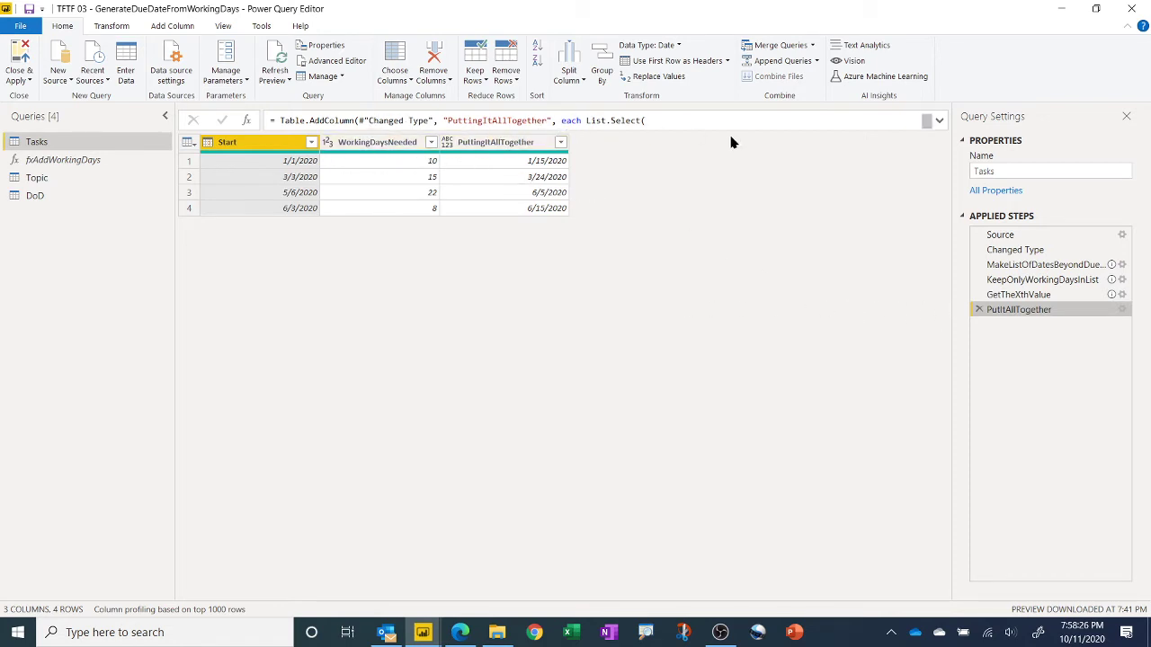
{"action": "left_click", "coordinate": [1121, 309]}
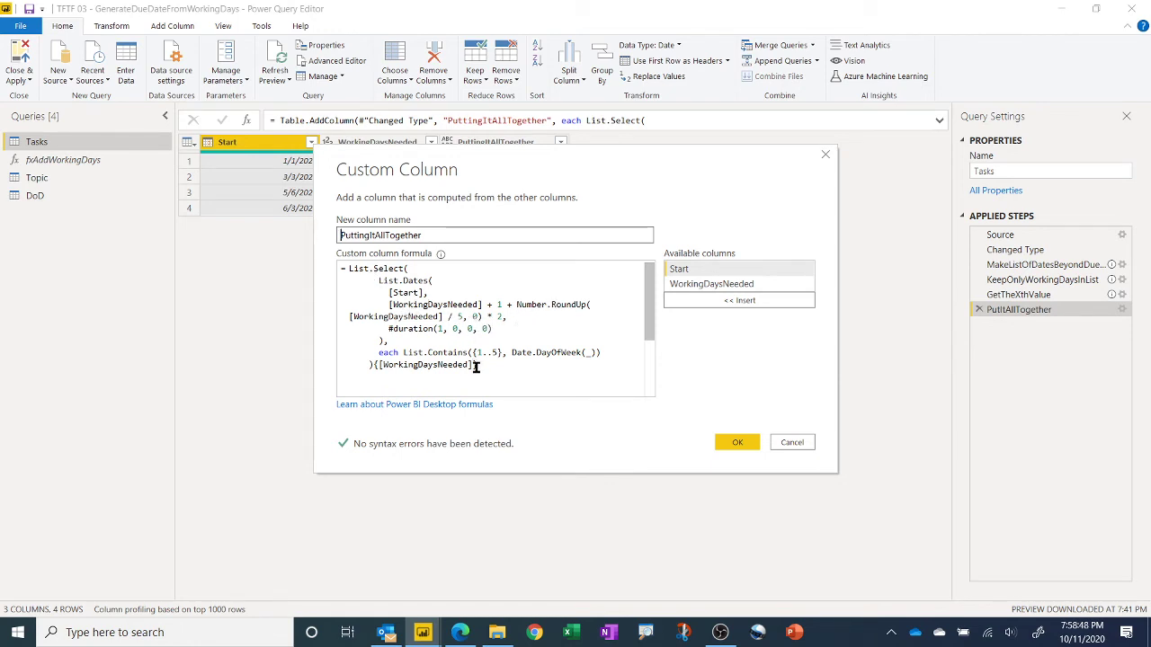
{"action": "left_click", "coordinate": [736, 442]}
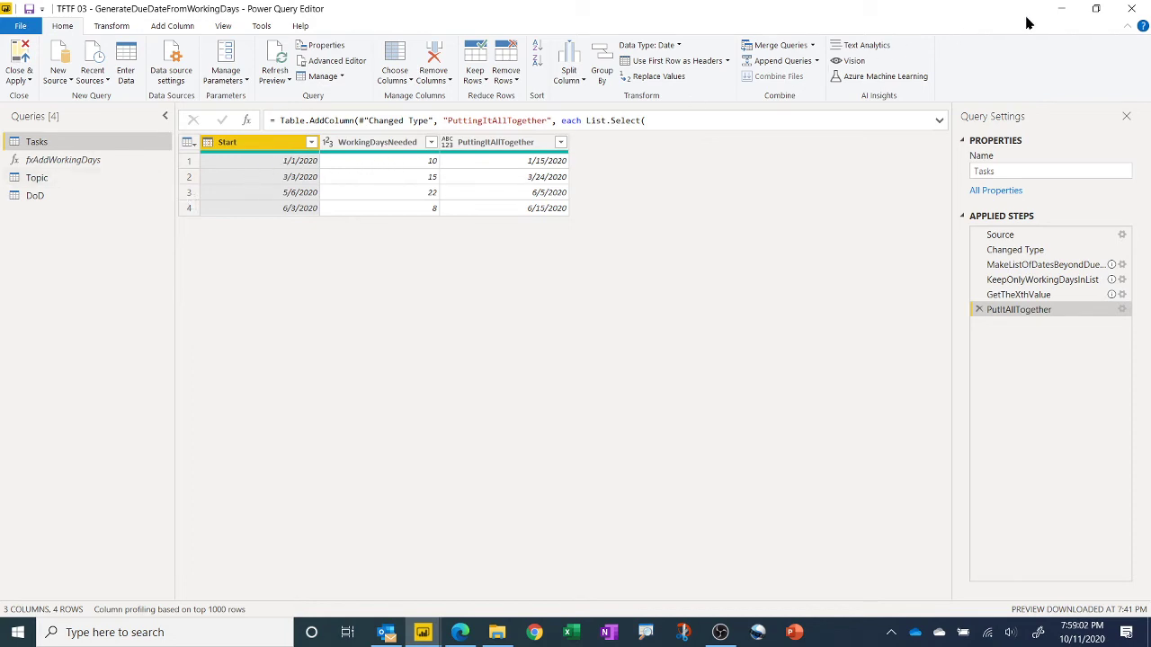
- Close the Power Query Editor and show the DAX Due Date column's formula in the Tasks table's data view
{"action": "left_click", "coordinate": [1131, 10]}
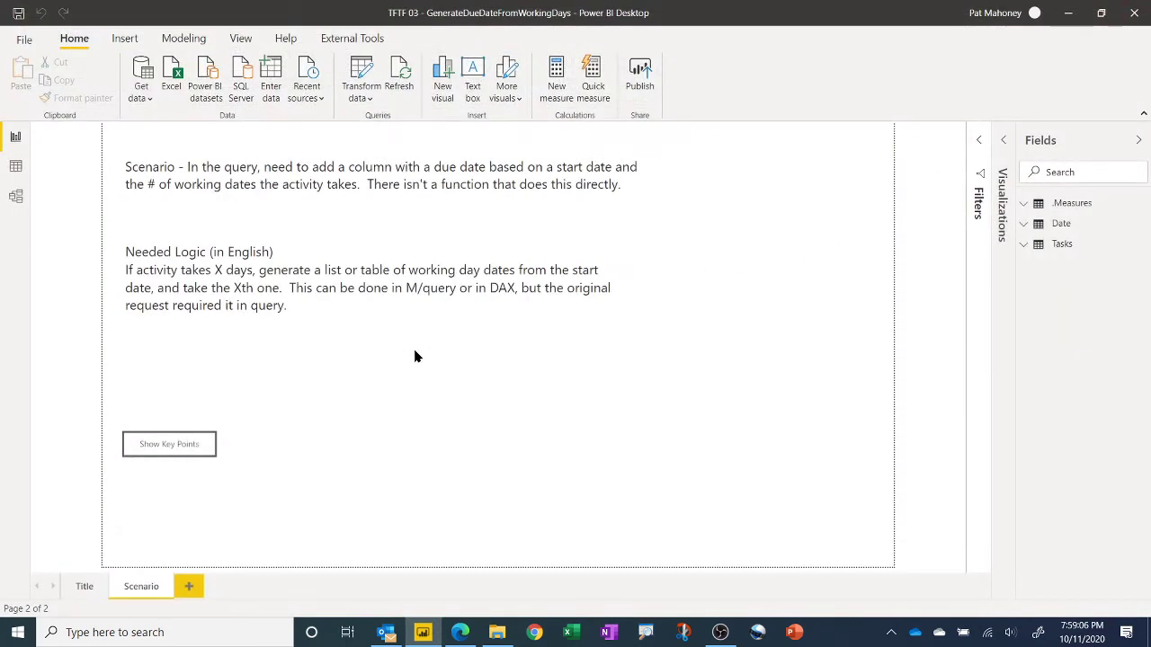
{"action": "left_click", "coordinate": [16, 166]}
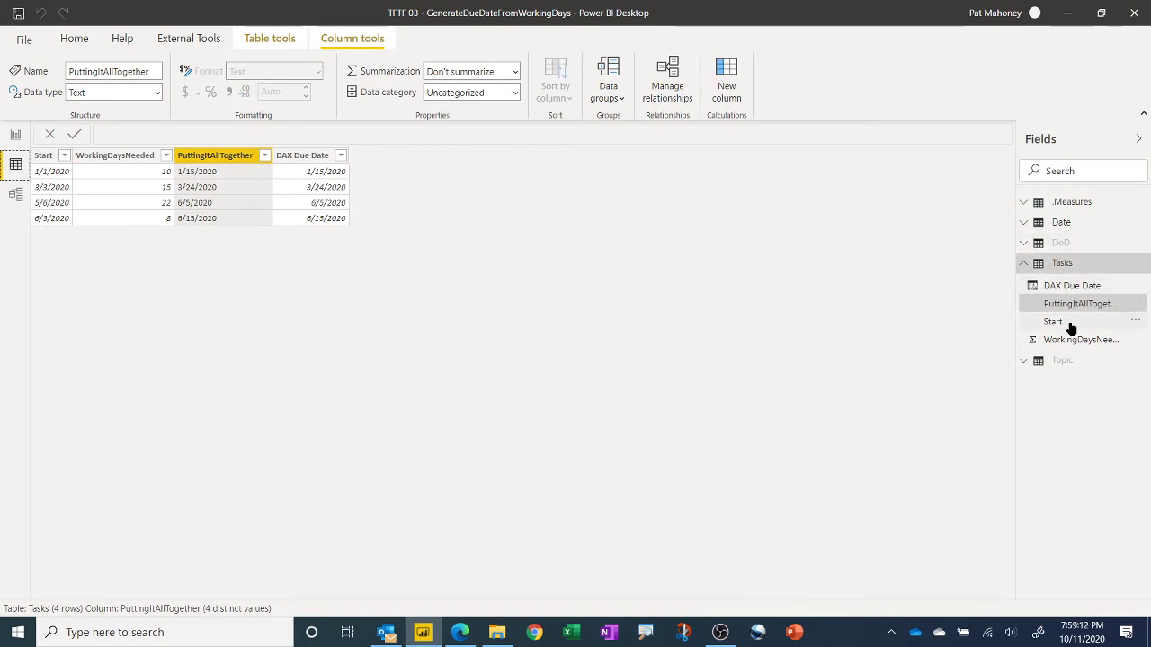
{"action": "left_click", "coordinate": [1071, 288]}
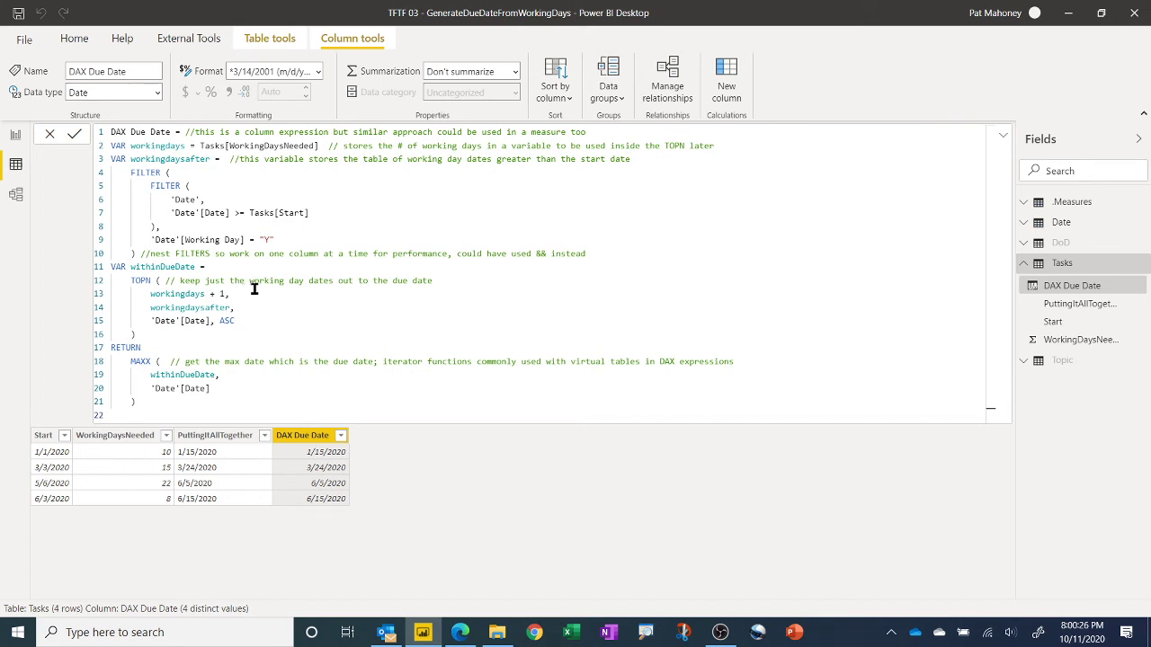
- Enter a comma after 'Date' in the inner FILTER of the DAX Due Date formula, and return to the Scenario report page
{"action": "left_click", "coordinate": [205, 199]}
{"action": "type", "text": ","}
{"action": "left_click", "coordinate": [17, 137]}
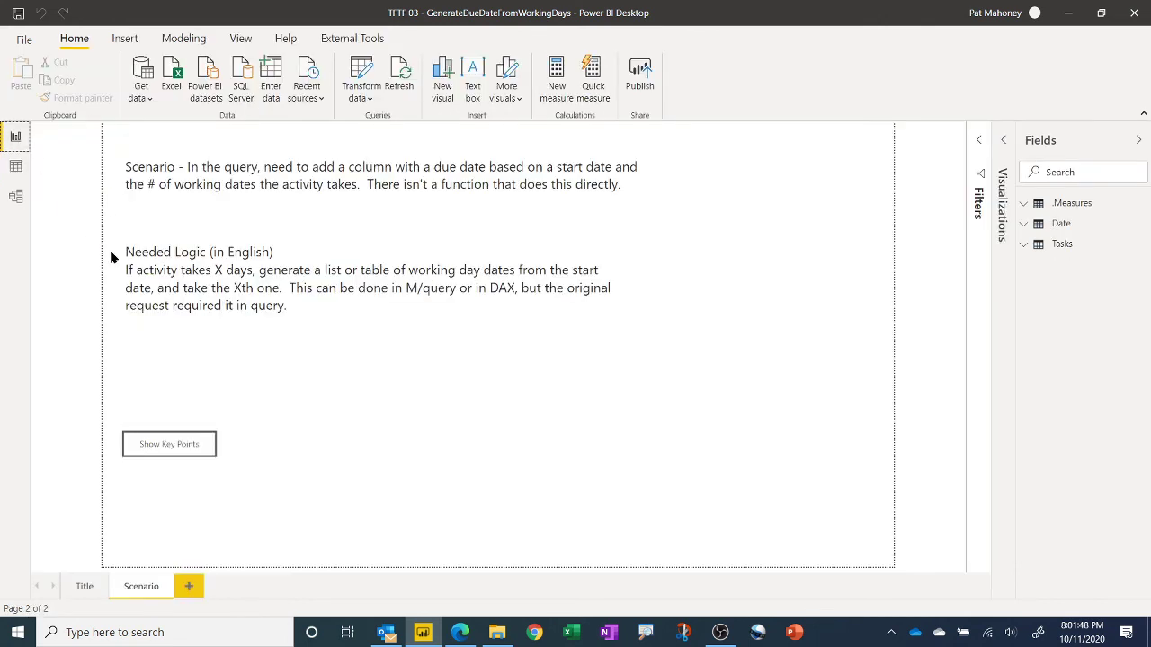
- Reveal the key points on the Scenario page, and show the fxAddWorkingDays function in the Power Query Editor
{"action": "left_click", "coordinate": [187, 447], "text": "ctrl"}
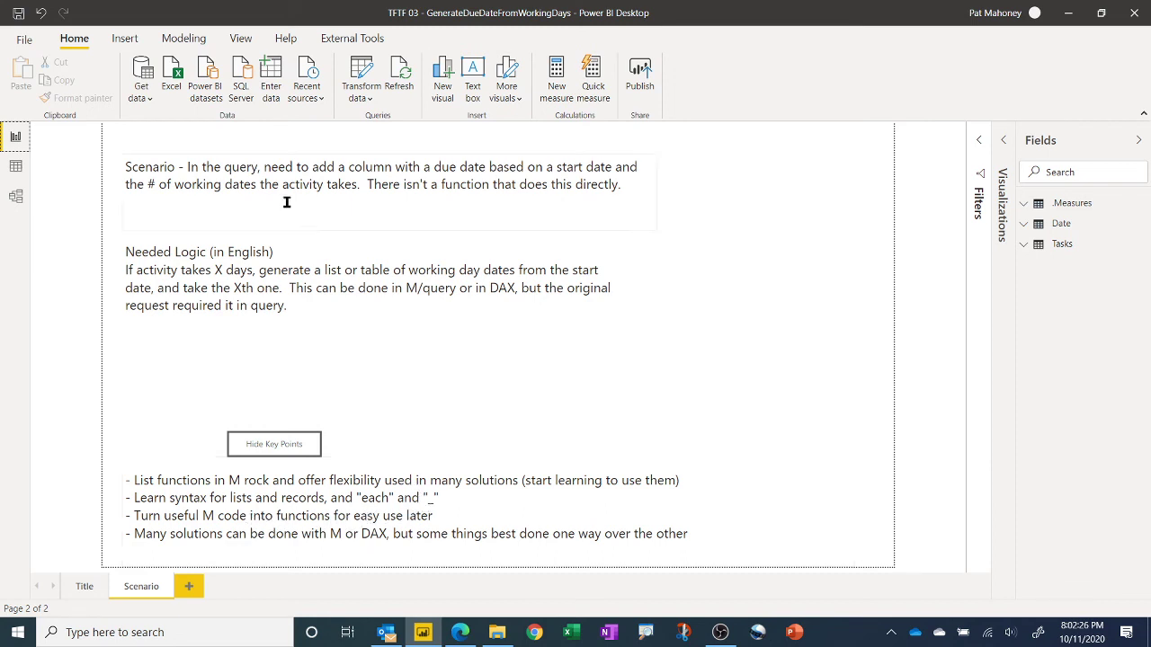
{"action": "left_click", "coordinate": [356, 67]}
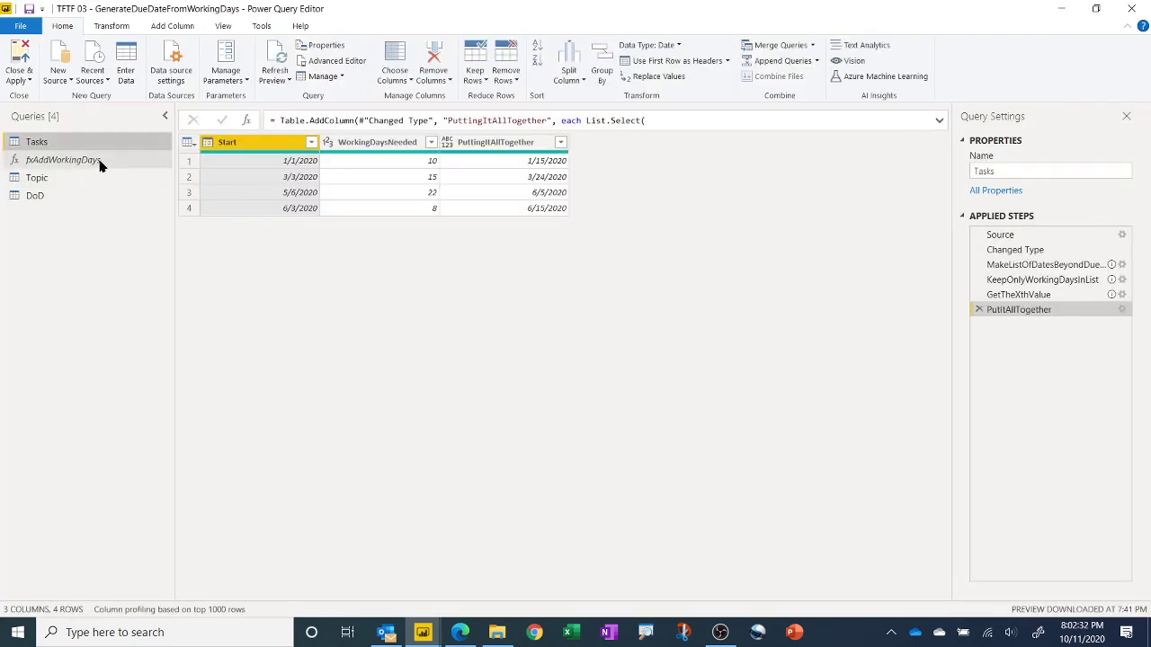
{"action": "left_click", "coordinate": [97, 162]}
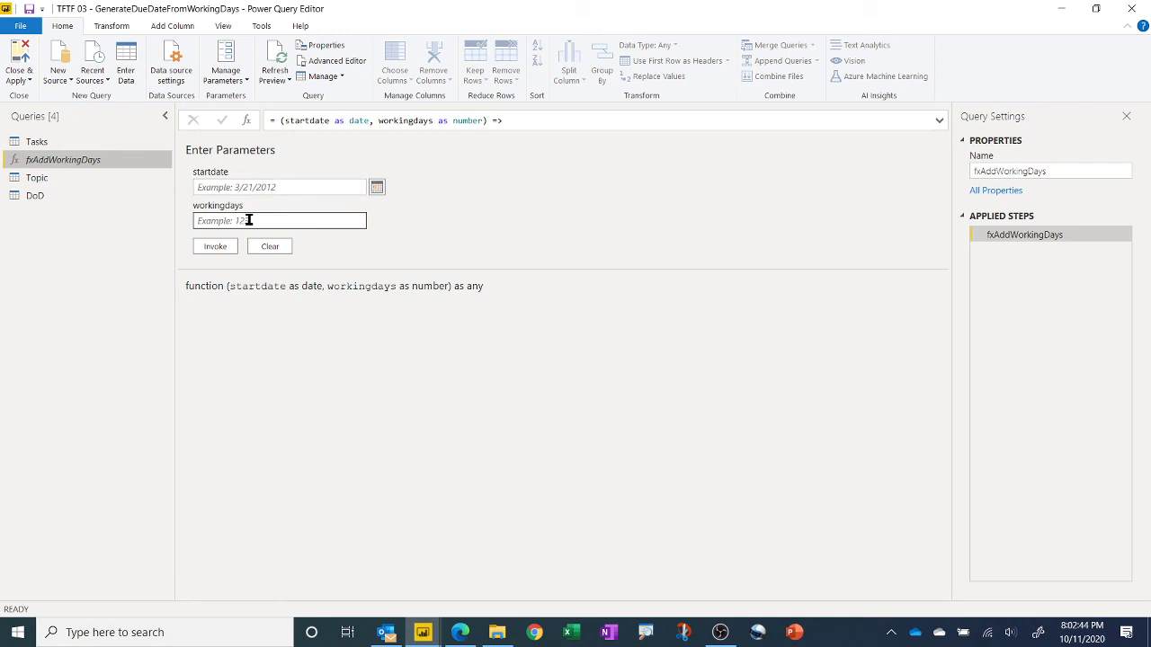
- Examine the full M code of fxAddWorkingDays, highlighting its startdate and workingdays parameter line, and close the code without changes
{"action": "left_click", "coordinate": [330, 61]}
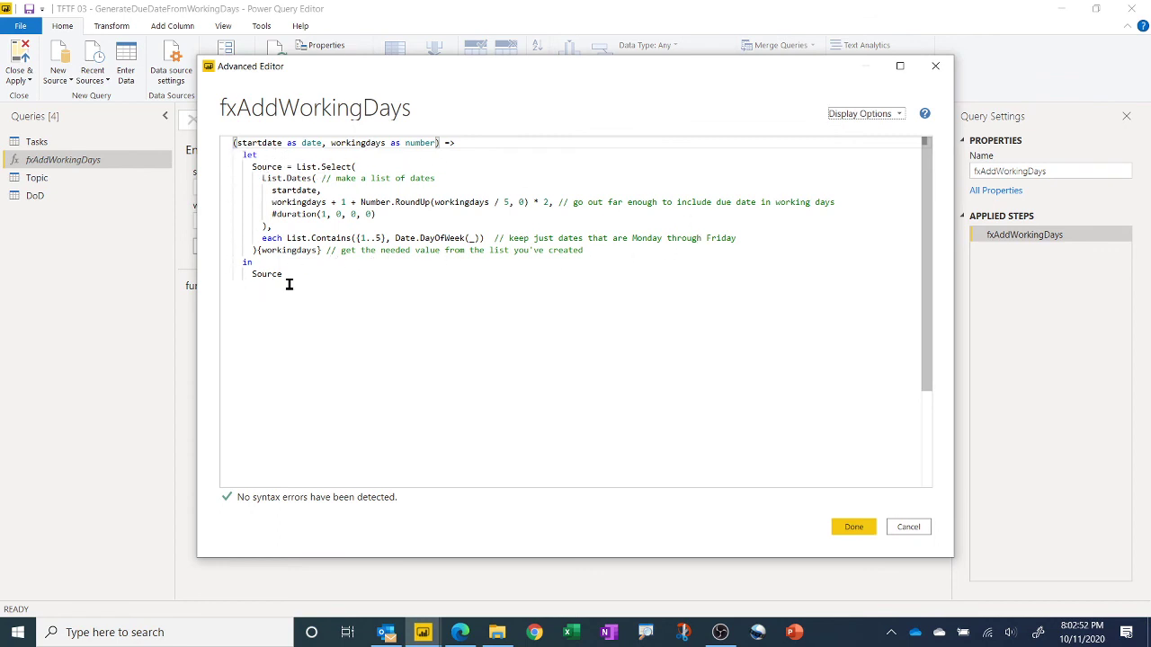
{"action": "left_click_drag", "start_coordinate": [462, 146], "coordinate": [236, 144]}
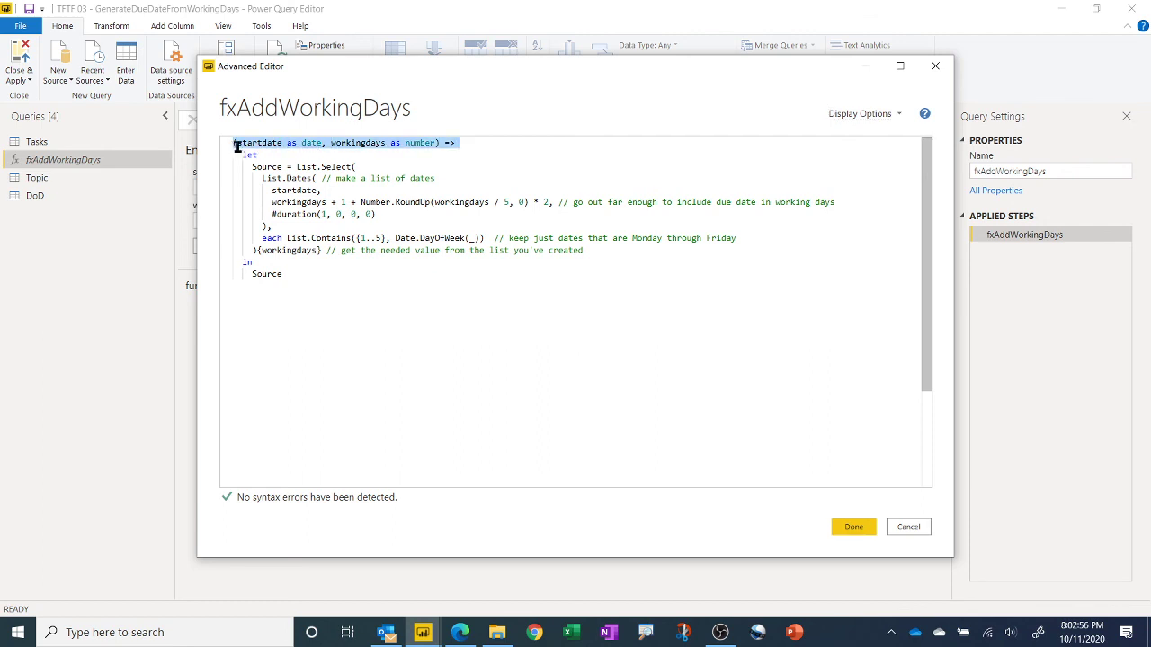
{"action": "left_click", "coordinate": [319, 154]}
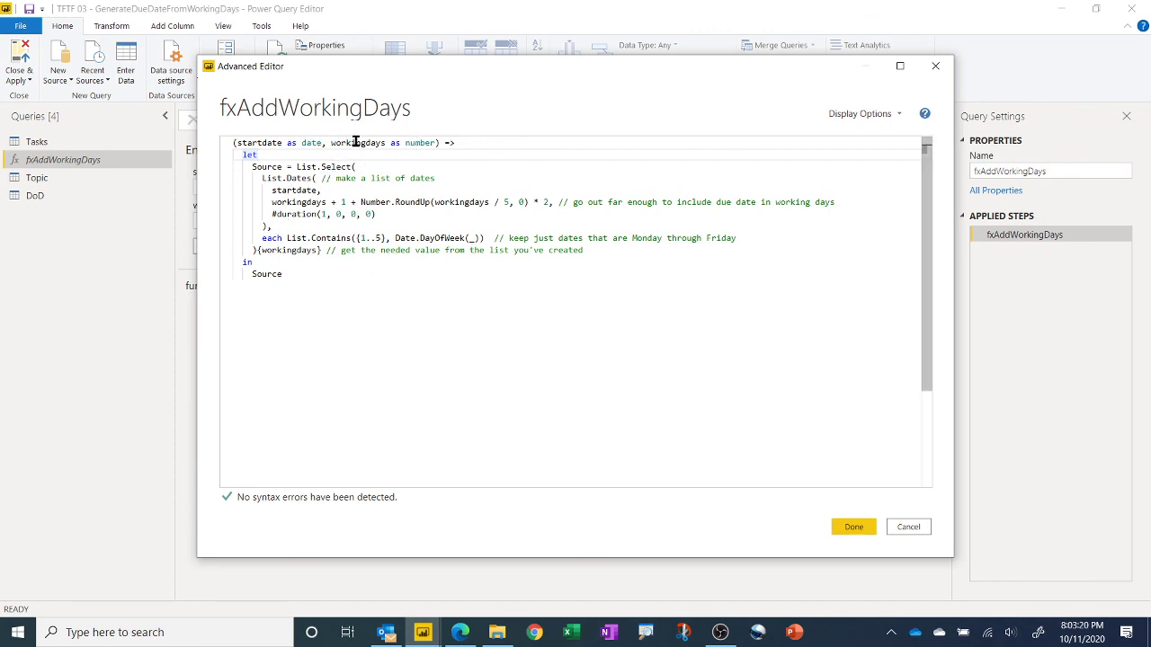
{"action": "left_click", "coordinate": [908, 527]}
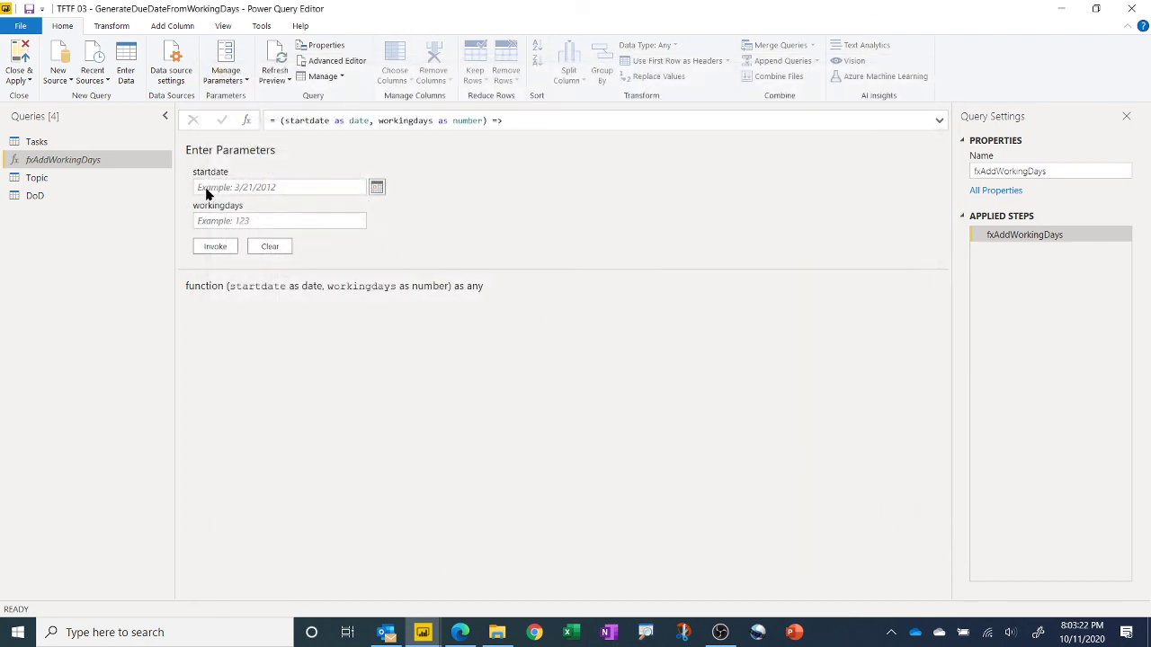
- Set up an invoked custom function column in the Tasks query with fxAddWorkingDays as the function query
{"action": "left_click", "coordinate": [66, 144]}
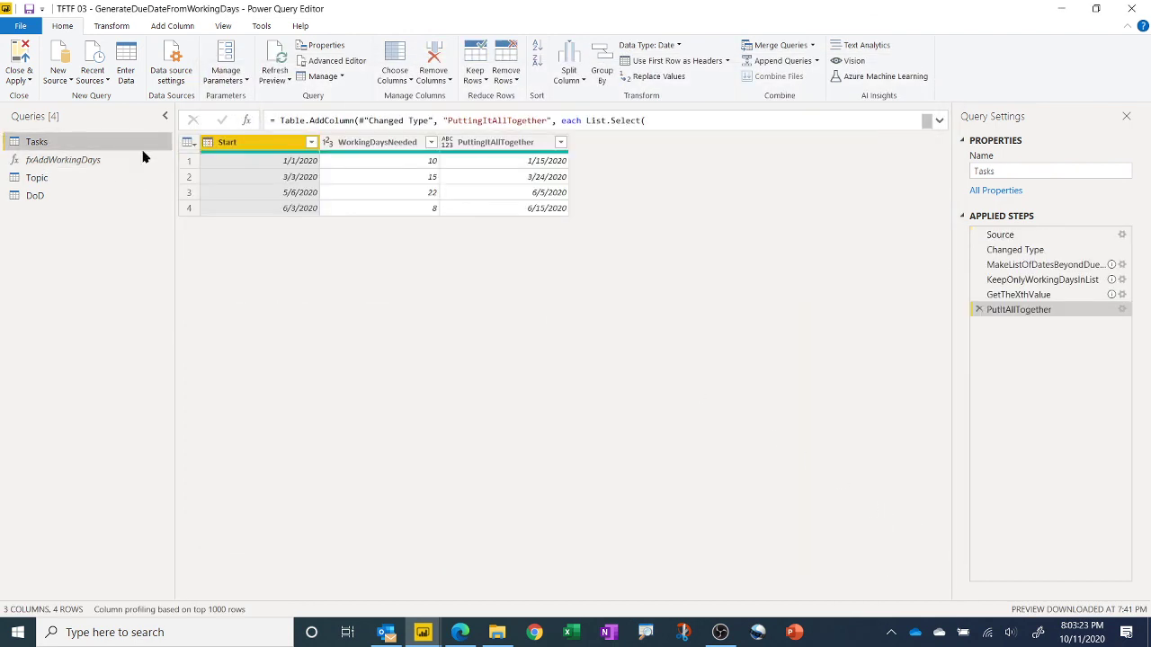
{"action": "left_click", "coordinate": [514, 143]}
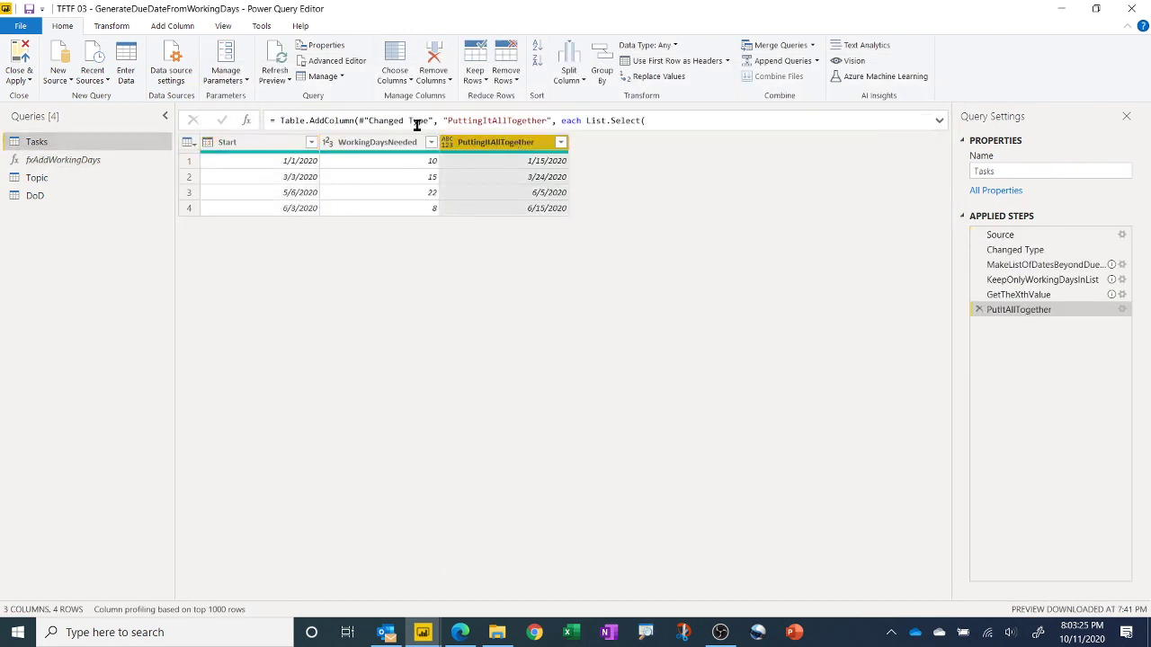
{"action": "left_click", "coordinate": [187, 27]}
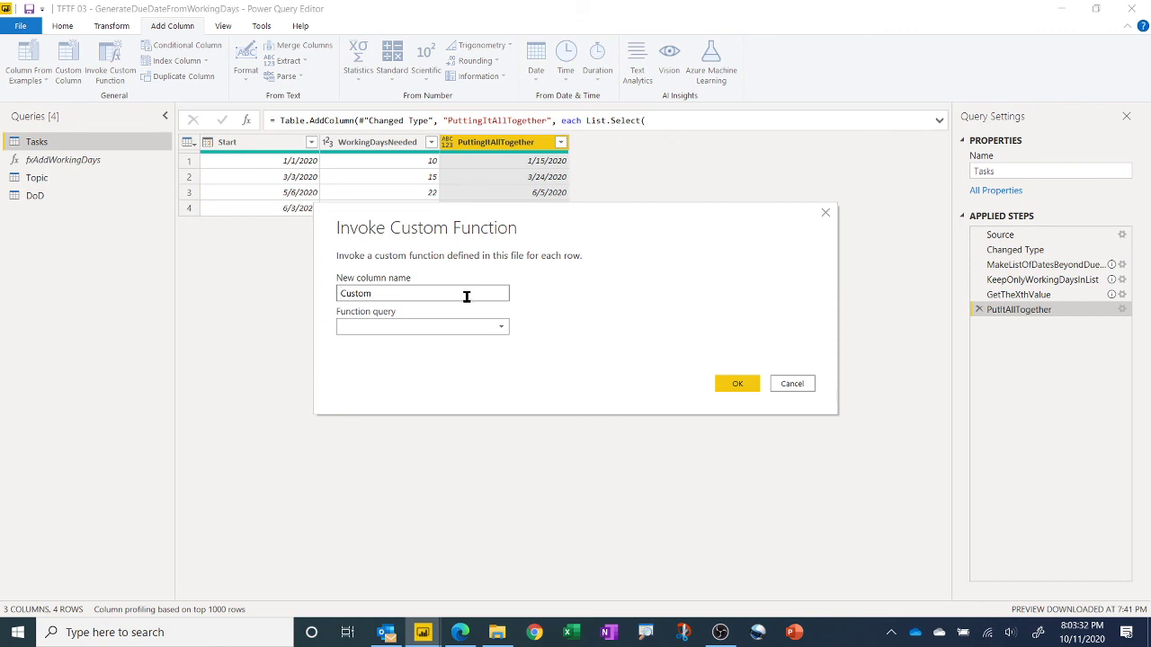
{"action": "left_click", "coordinate": [440, 326]}
{"action": "left_click", "coordinate": [456, 343]}
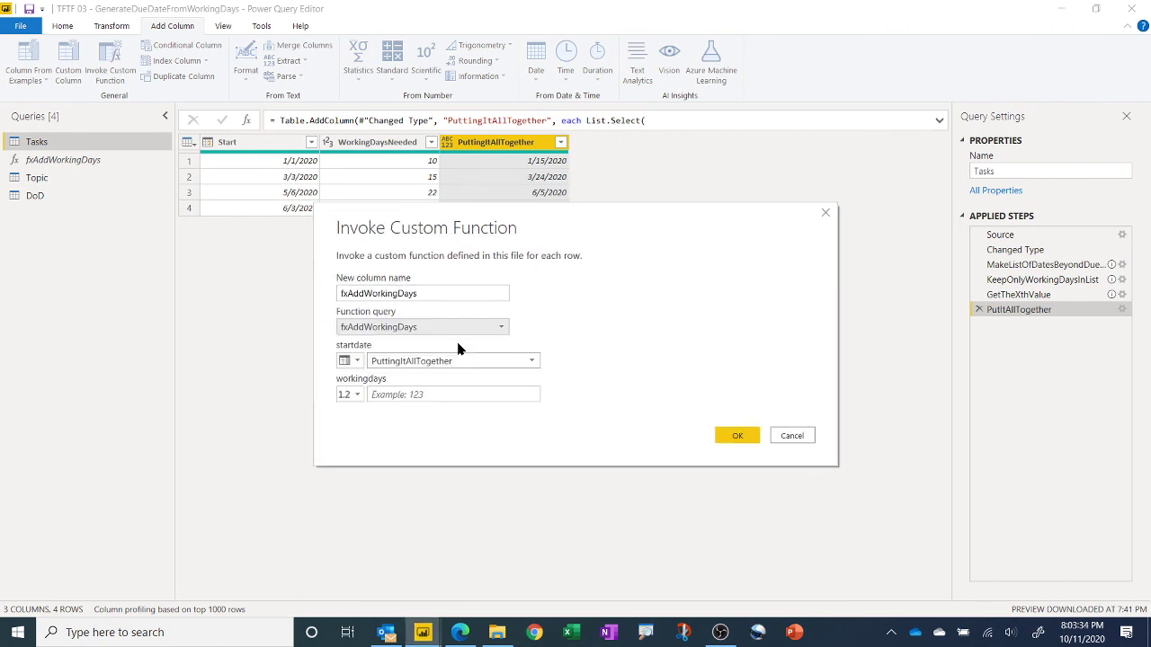
- Supply startdate from the Start column and workingdays from the WorkingDaysNeeded column, and add the function column to Tasks
{"action": "left_click", "coordinate": [351, 395]}
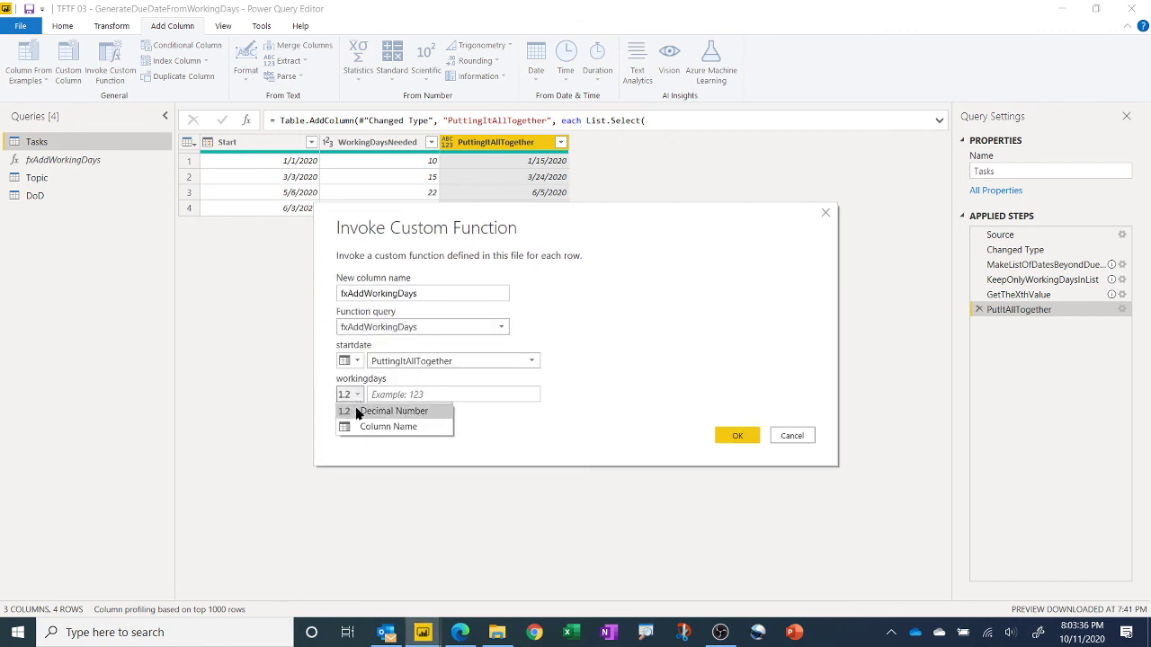
{"action": "left_click", "coordinate": [369, 426]}
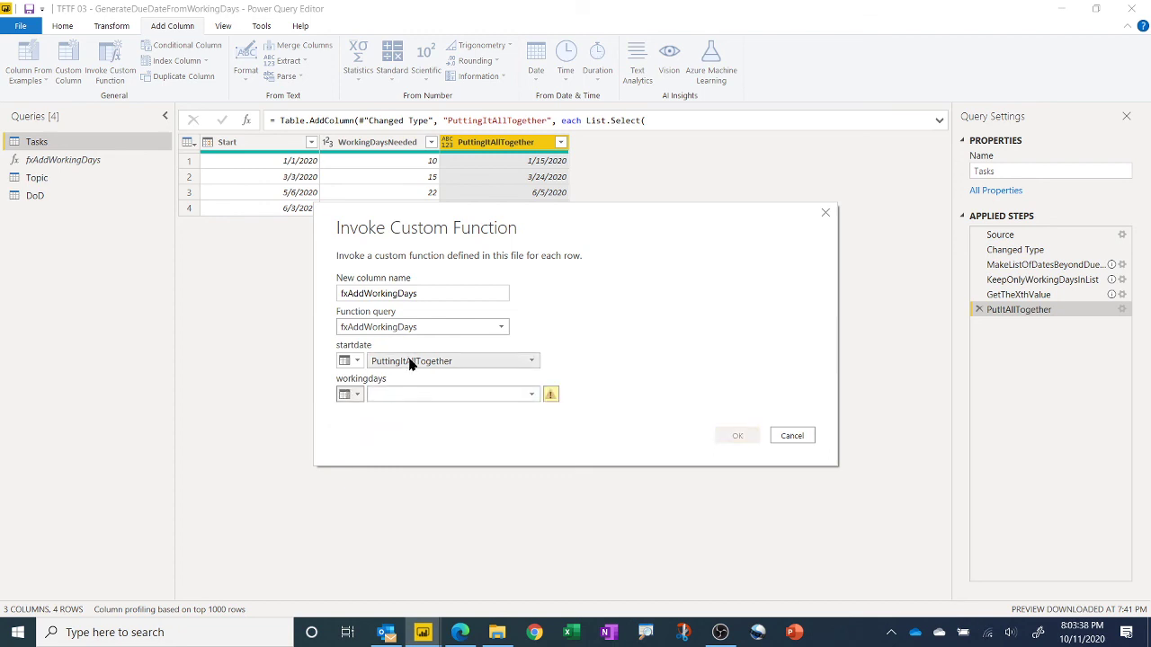
{"action": "left_click", "coordinate": [409, 360]}
{"action": "left_click", "coordinate": [409, 378]}
{"action": "left_click", "coordinate": [402, 395]}
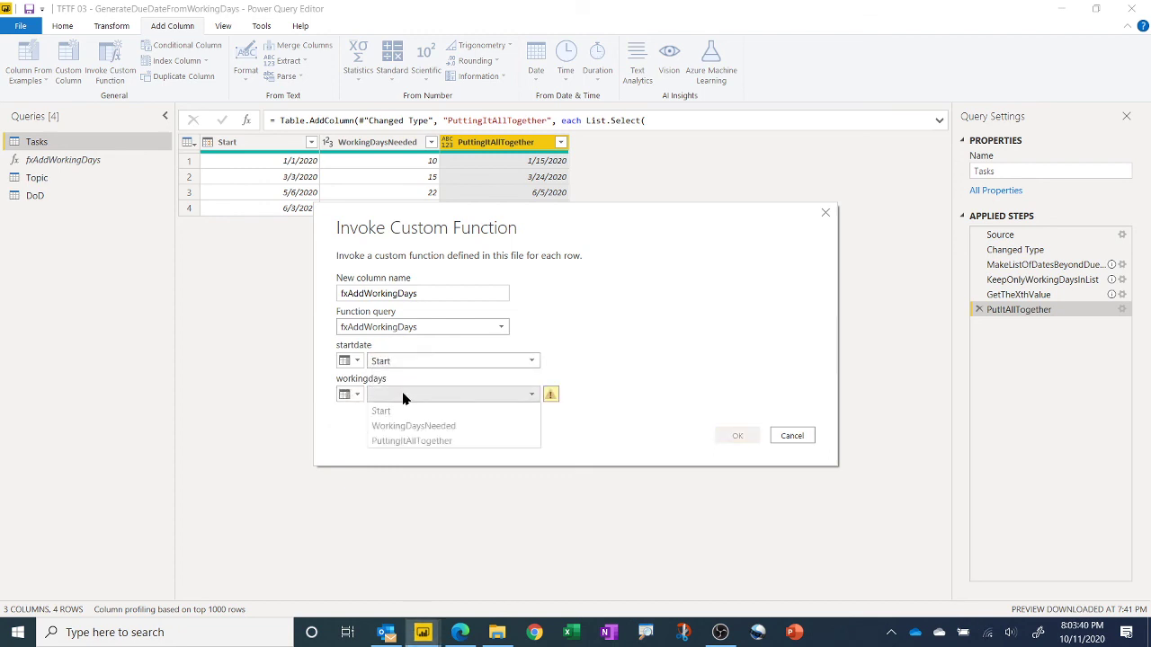
{"action": "left_click", "coordinate": [407, 426]}
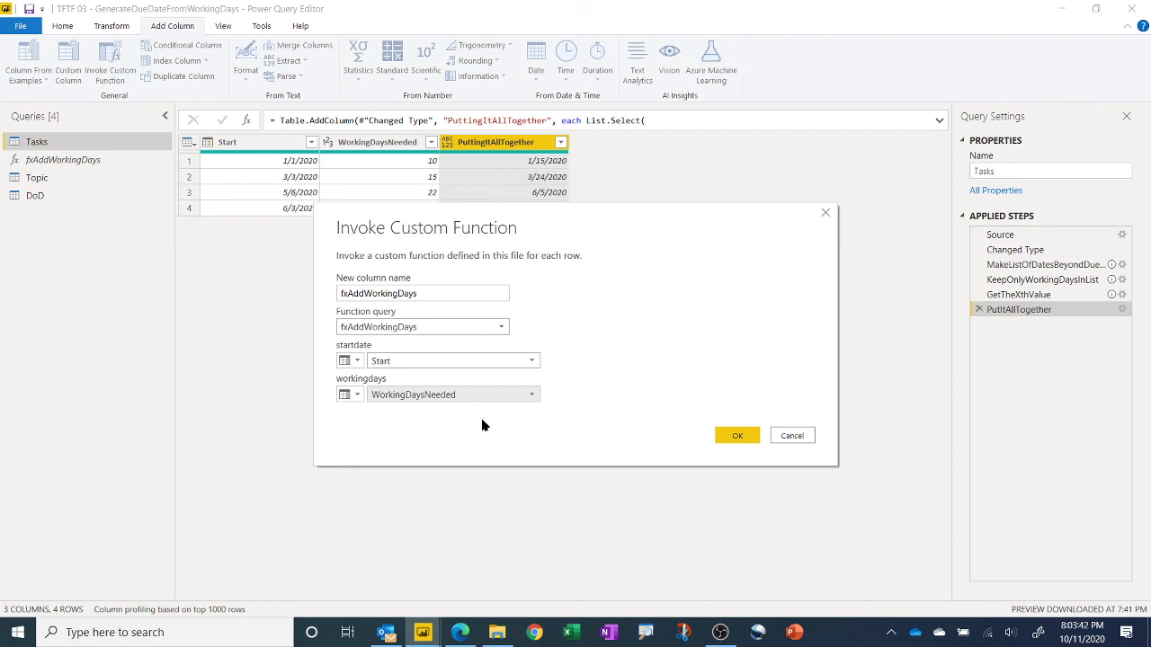
{"action": "left_click", "coordinate": [734, 439]}
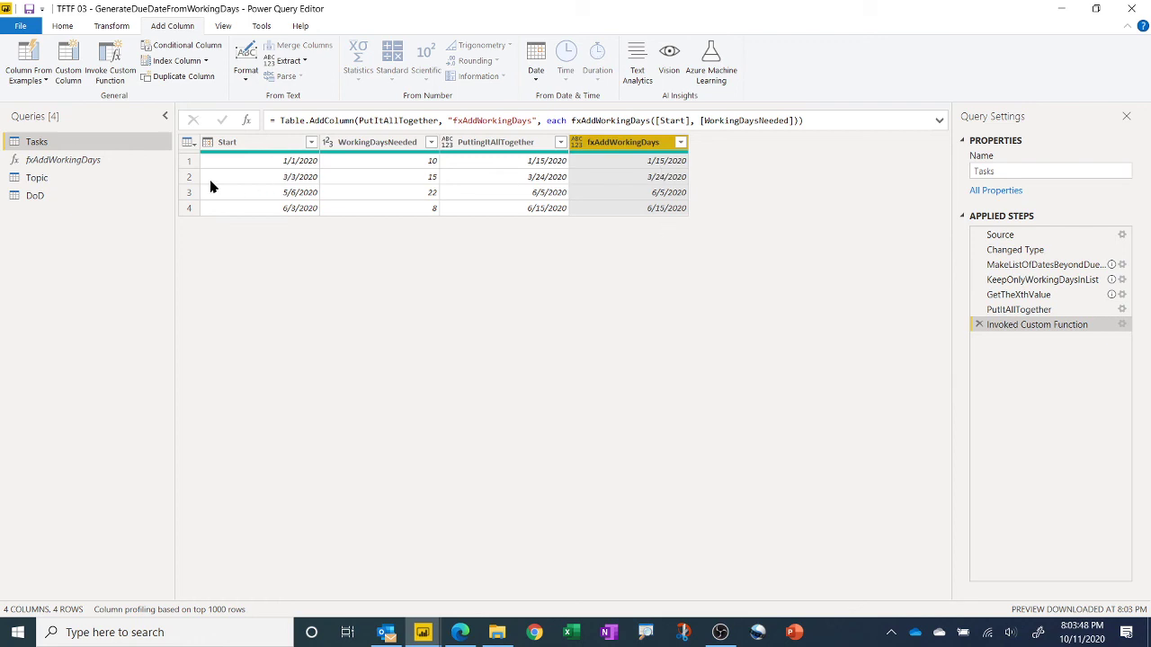
- Show the commands available for the fxAddWorkingDays query, such as Copy, and dismiss them without choosing one
{"action": "left_click", "coordinate": [72, 160]}
{"action": "right_click", "coordinate": [72, 159]}
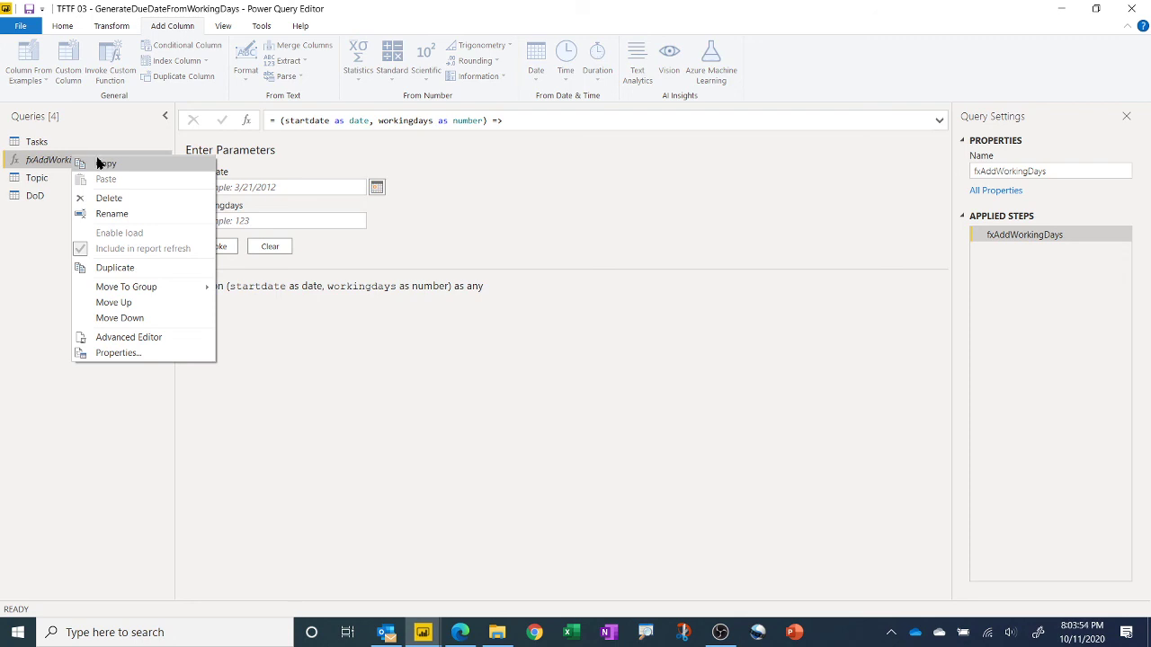
{"action": "left_click", "coordinate": [474, 360]}
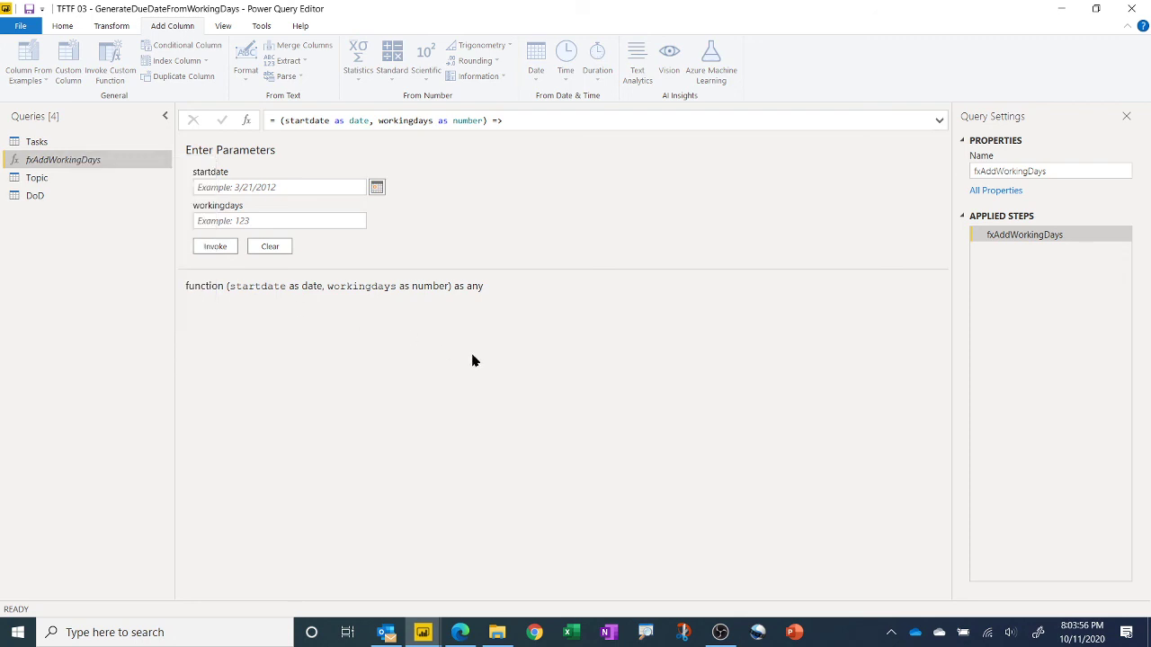
- Minimize the Power Query Editor and show the report's Title page
{"action": "left_click", "coordinate": [1060, 8]}
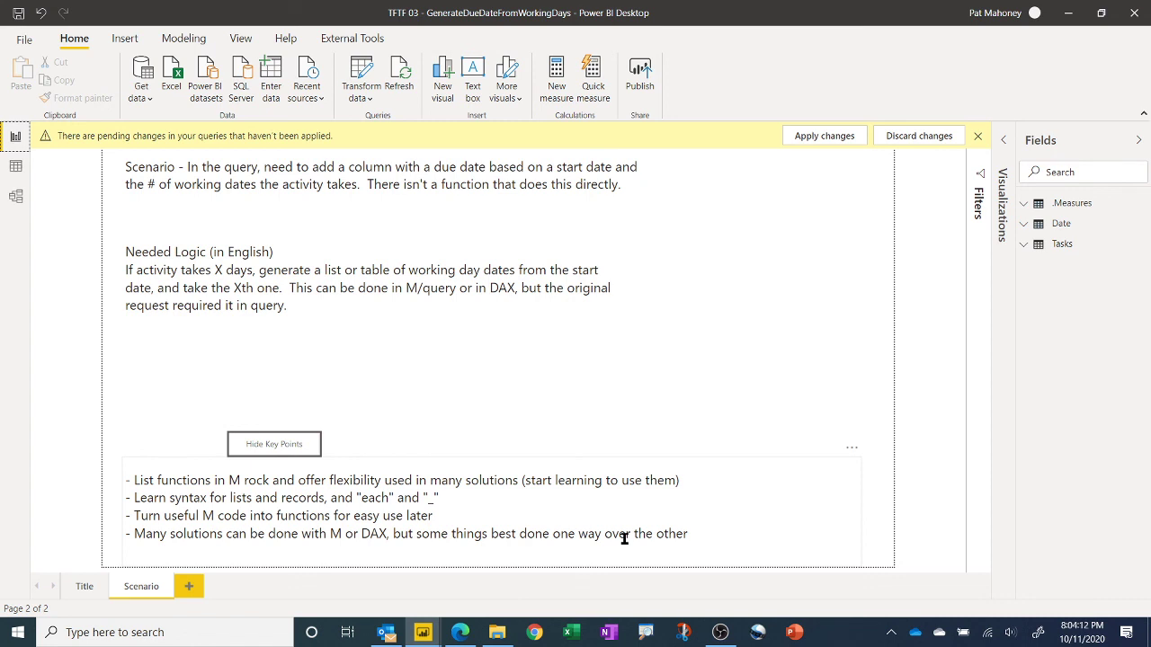
{"action": "left_click", "coordinate": [83, 586]}
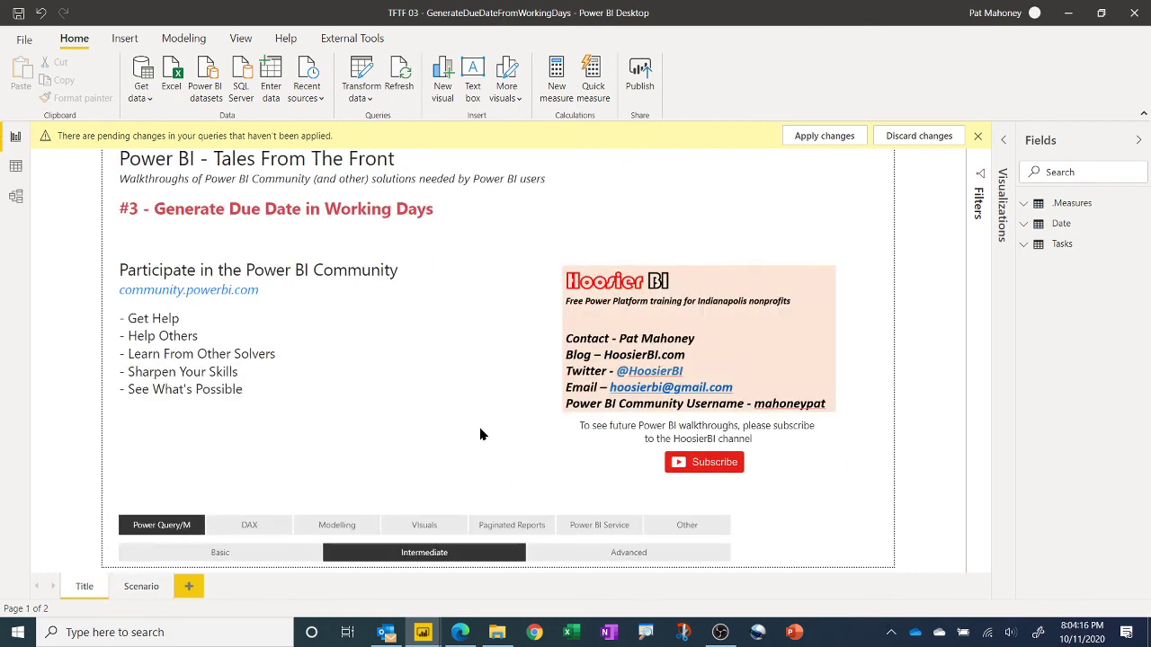